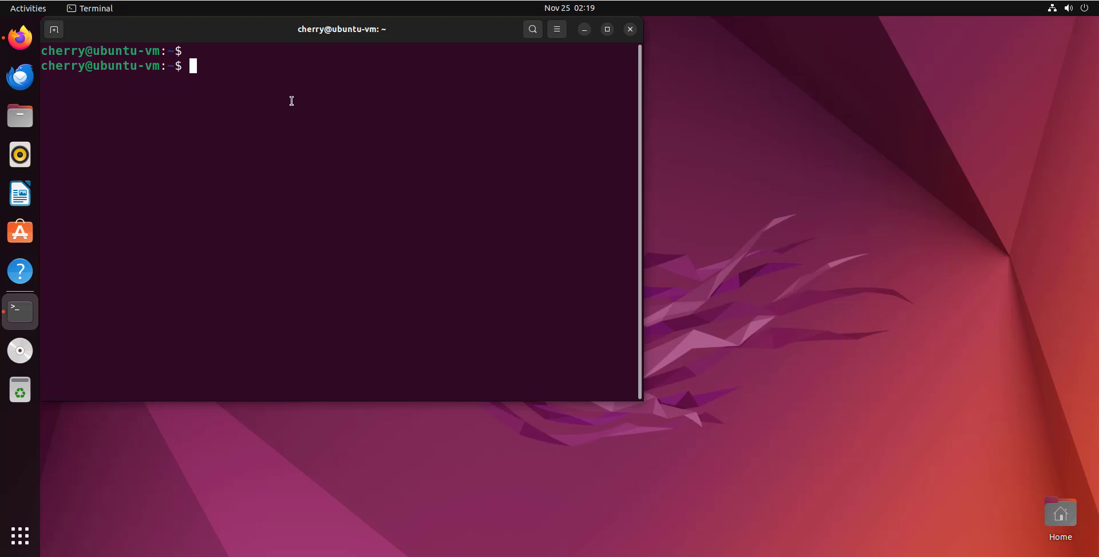
Step: Bring Firefox's Opera download page forward and select its web address in the address bar
click(27, 45)
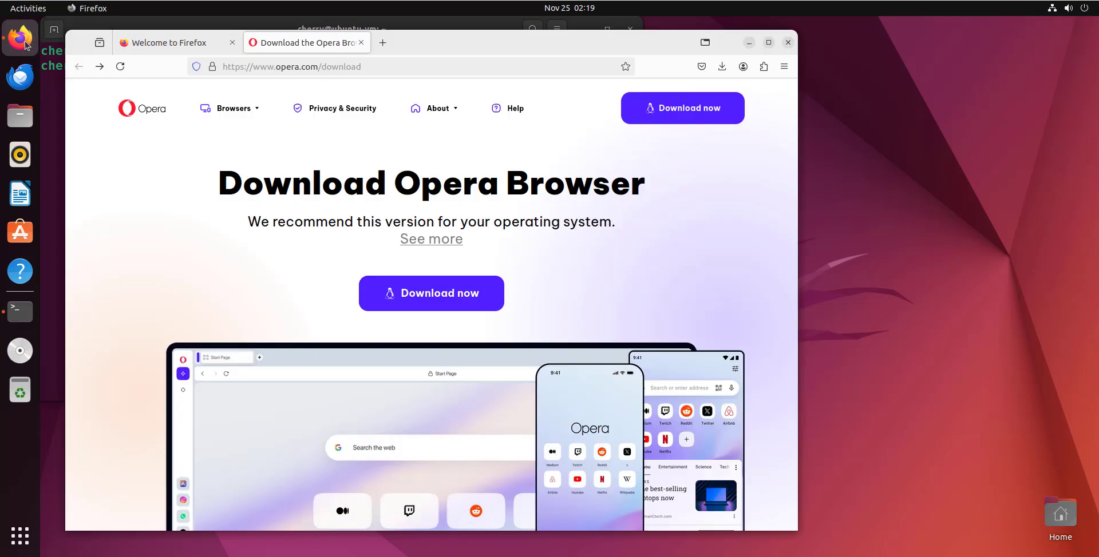
drag(371, 66, 219, 64)
click(674, 275)
Step: Minimize Firefox, then run ls Downloads/ and highlight the listed opera-stable_114.0.5282.222_amd64.deb filename
click(749, 42)
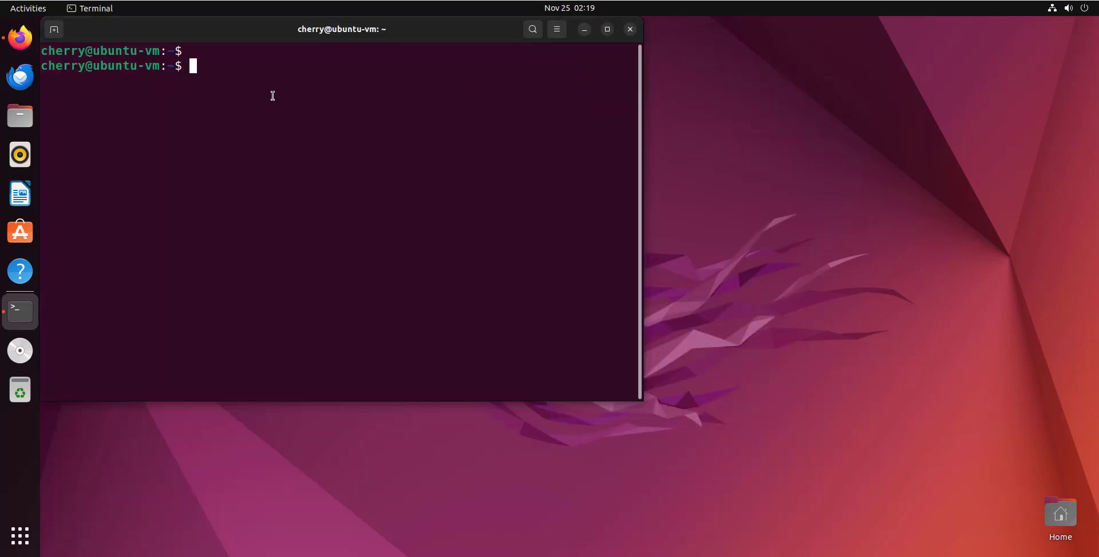
text(ls Down)
key(Tab)
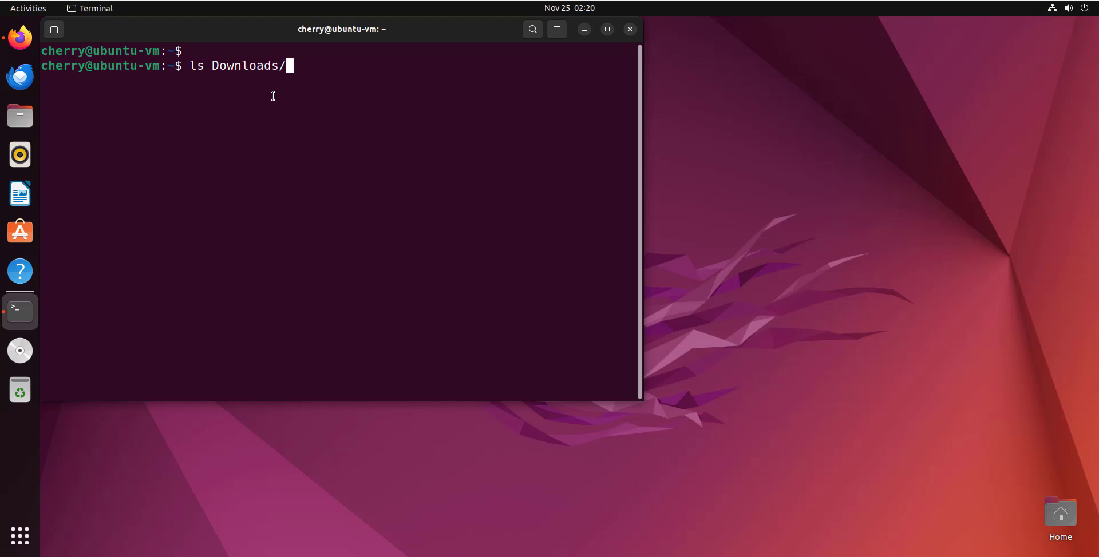
key(Return)
key(Return)
key(Return)
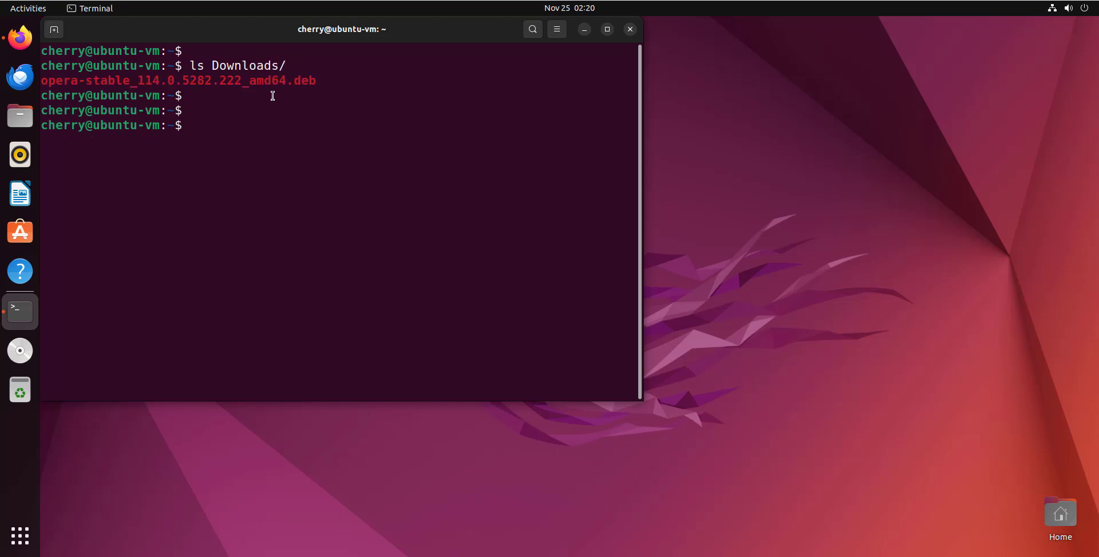
drag(321, 81, 20, 80)
click(238, 110)
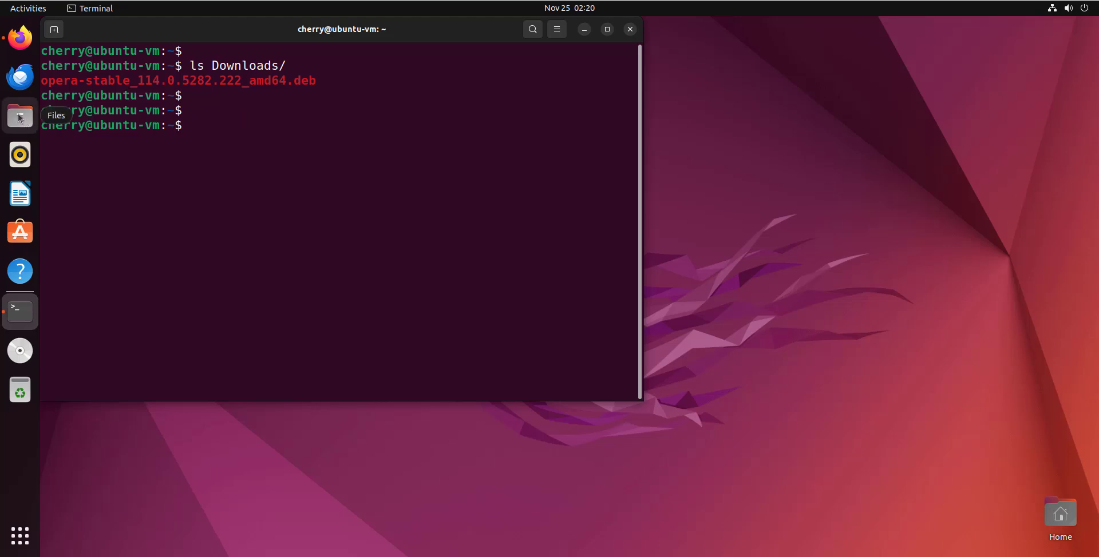
Step: Open the Downloads folder in Files and right-click opera-stable_114.0.5282.222_amd64.deb
click(20, 117)
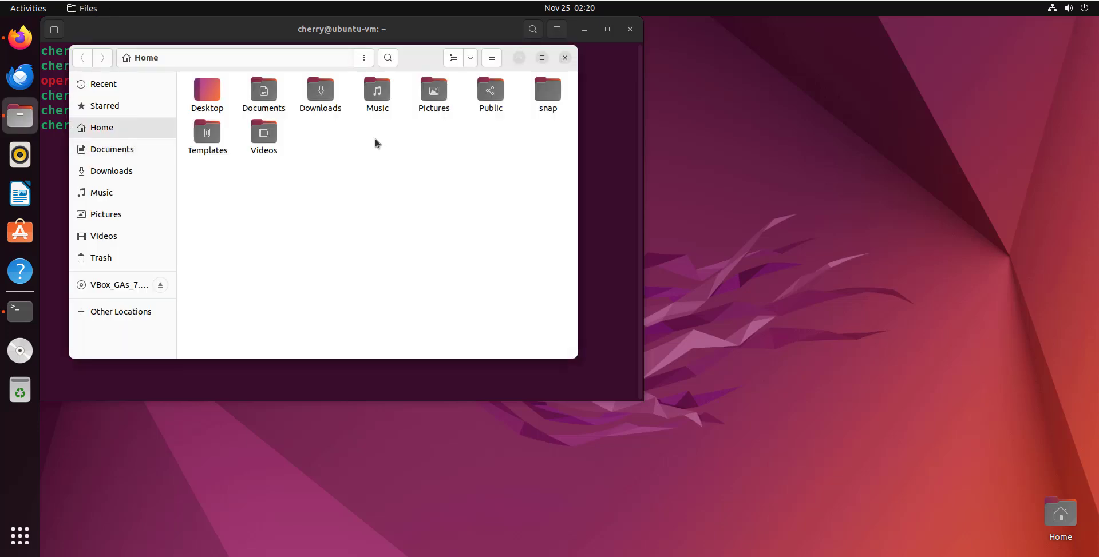
double_click(325, 91)
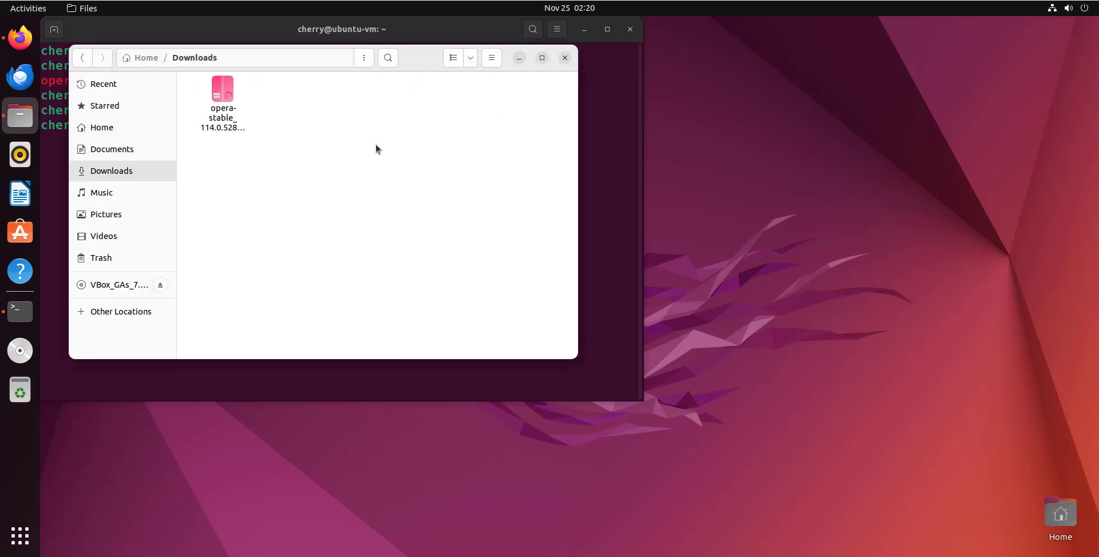
click(222, 114)
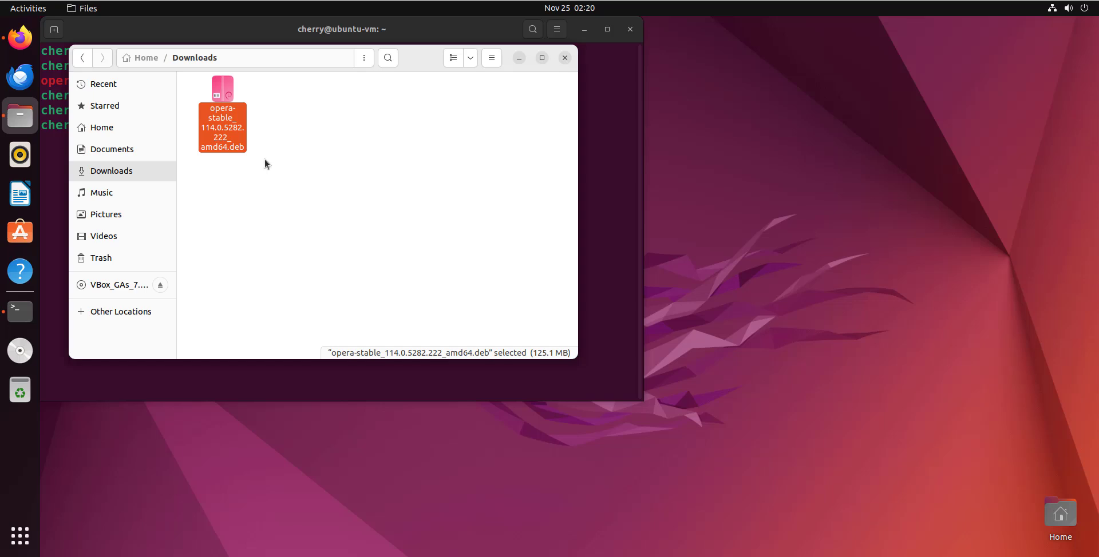
right_click(240, 109)
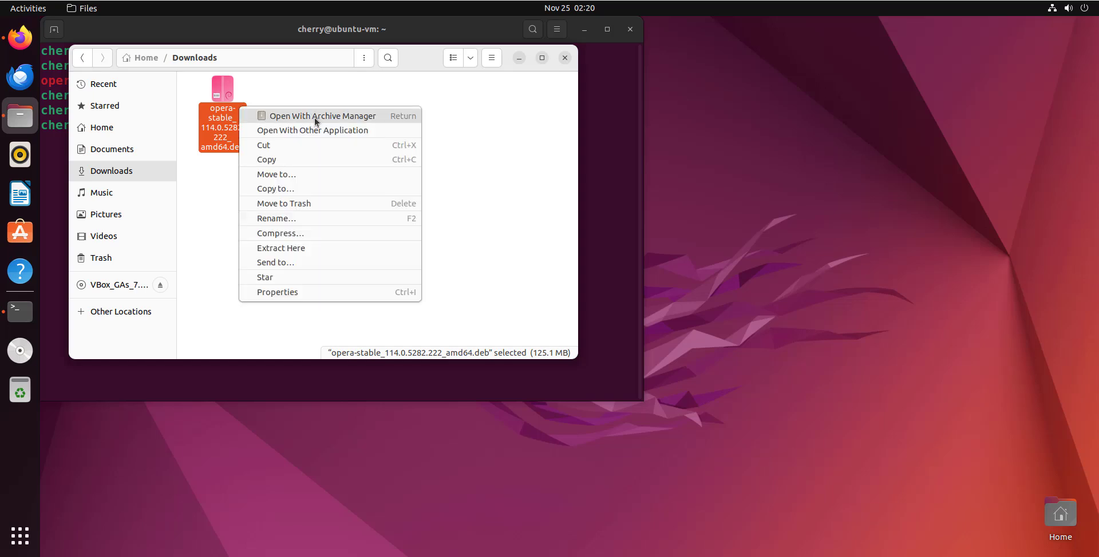
Step: Open the .deb in Archive Manager, inspect control.tar.xz, data.tar.xz and debian-binary, then close it
click(343, 116)
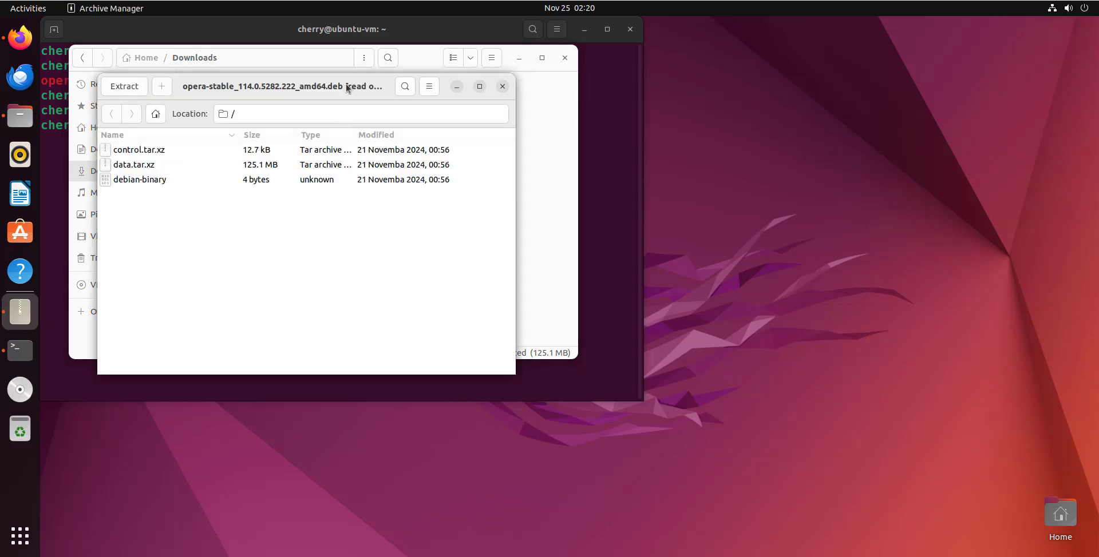
drag(340, 83, 378, 85)
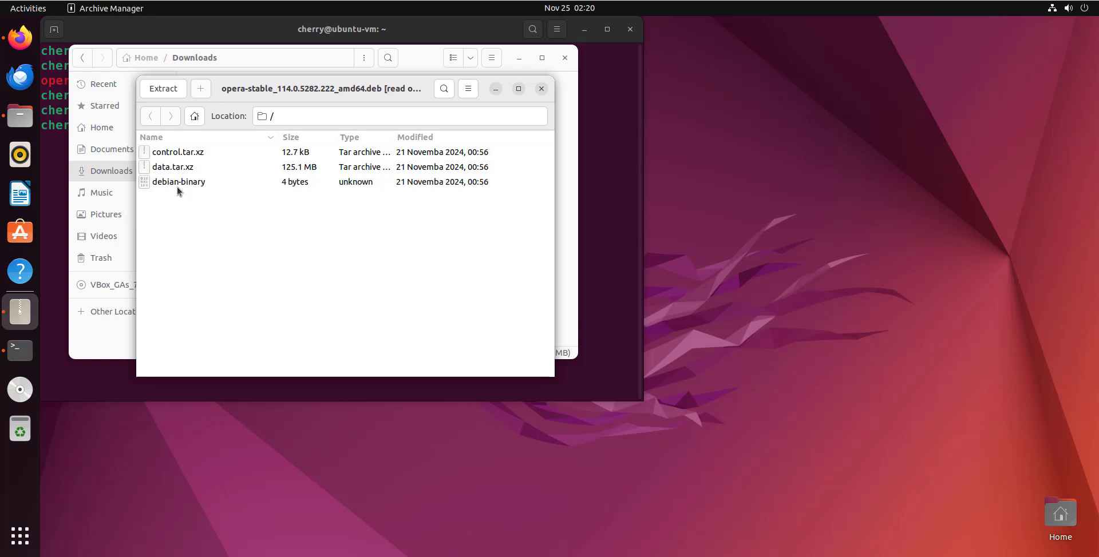
click(183, 152)
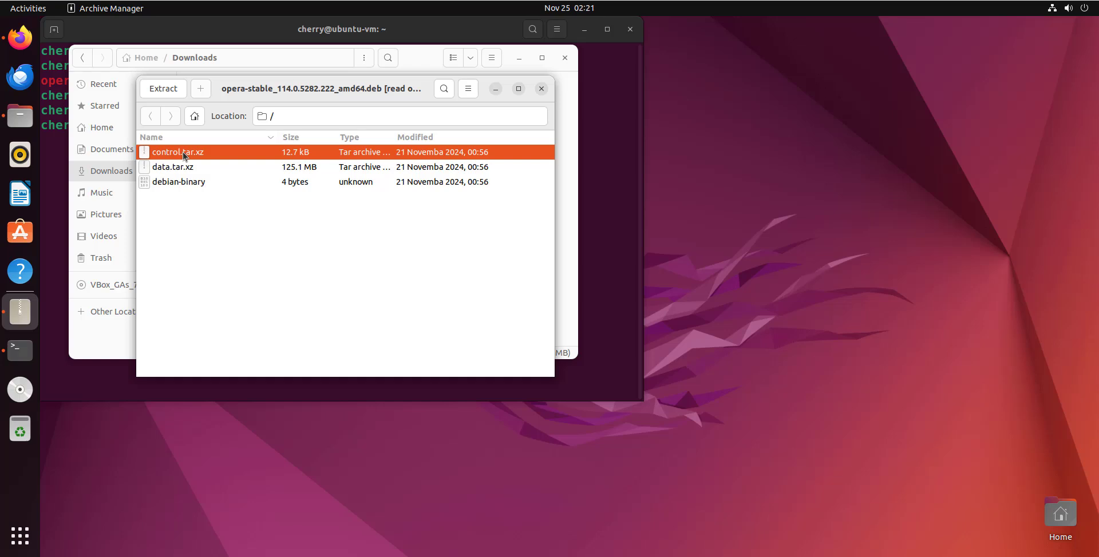
click(187, 168)
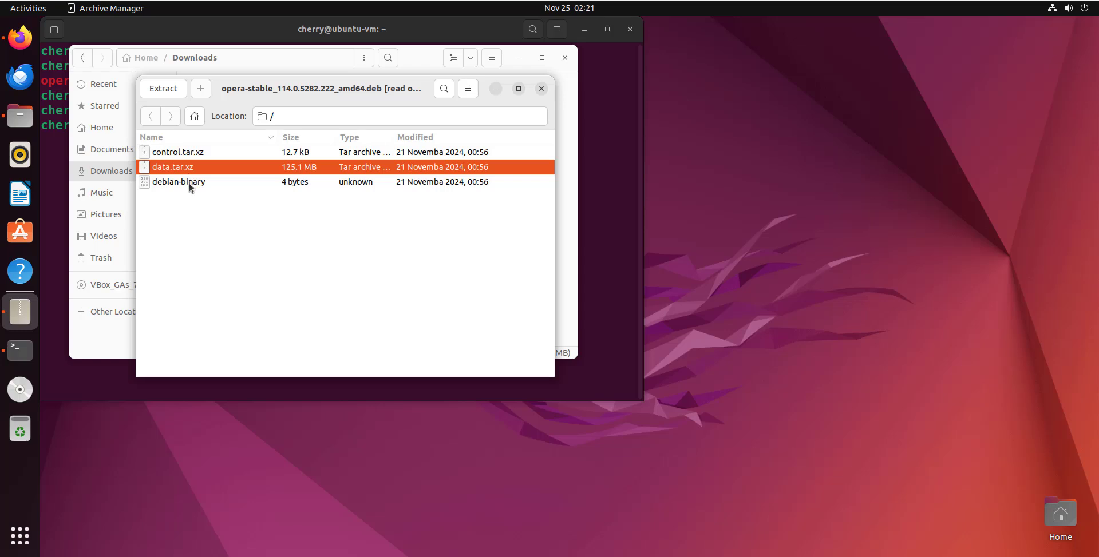
click(189, 183)
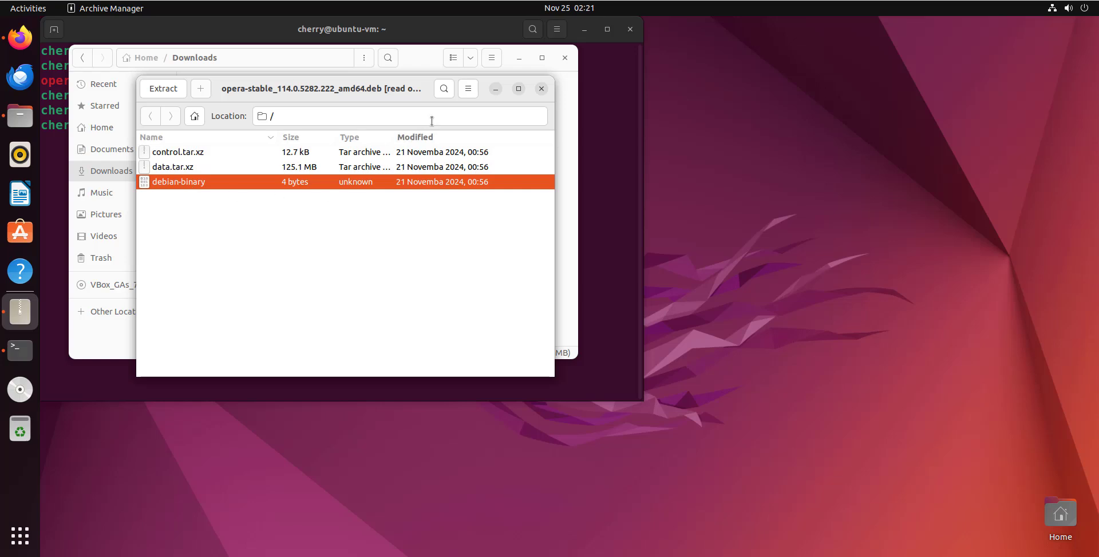
click(541, 88)
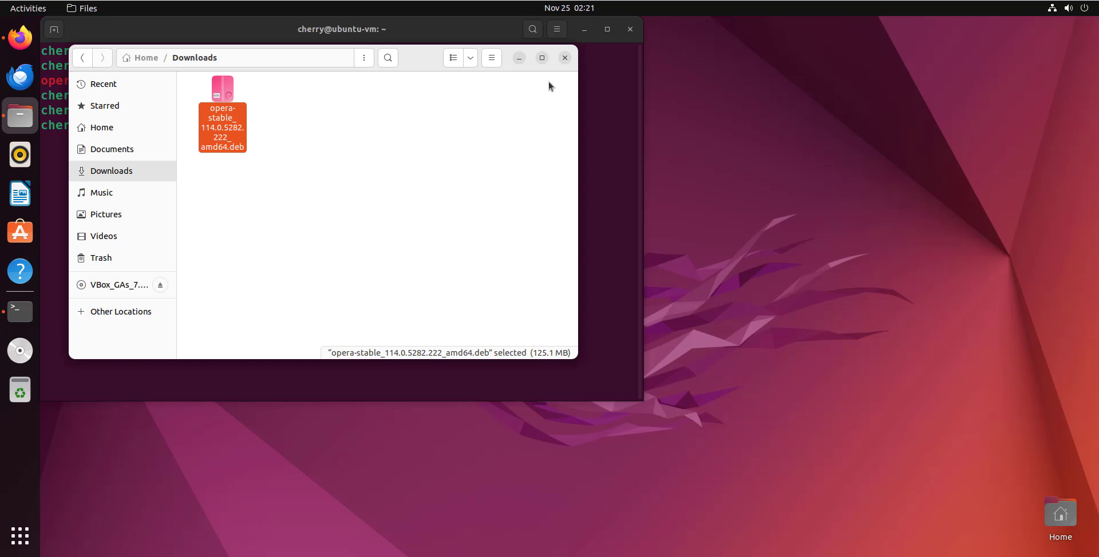
Step: Minimize Files and switch with Ctrl+Alt+Right to the workspace holding the other terminal
click(519, 58)
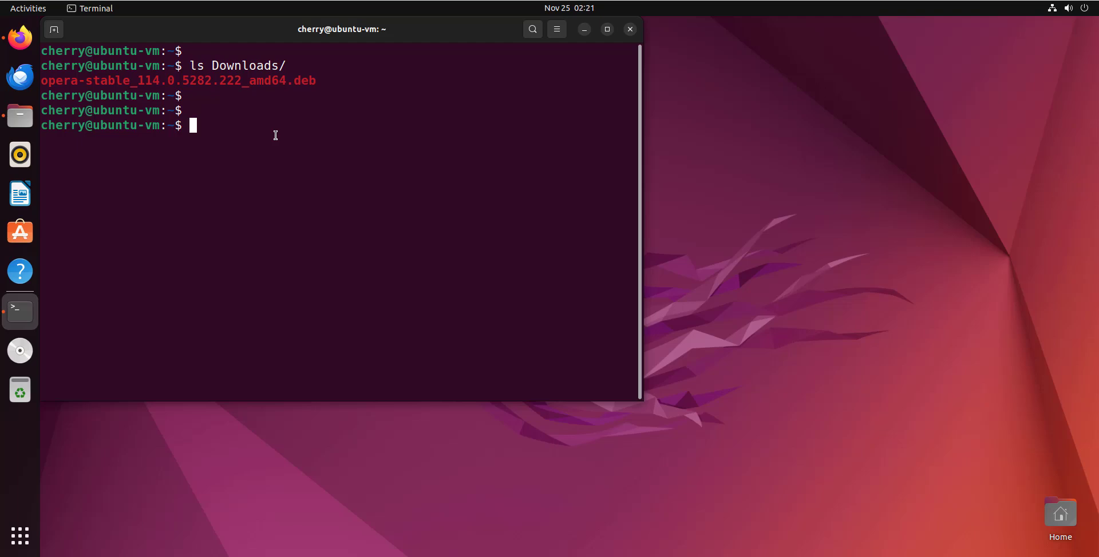
key(ctrl+alt+Right)
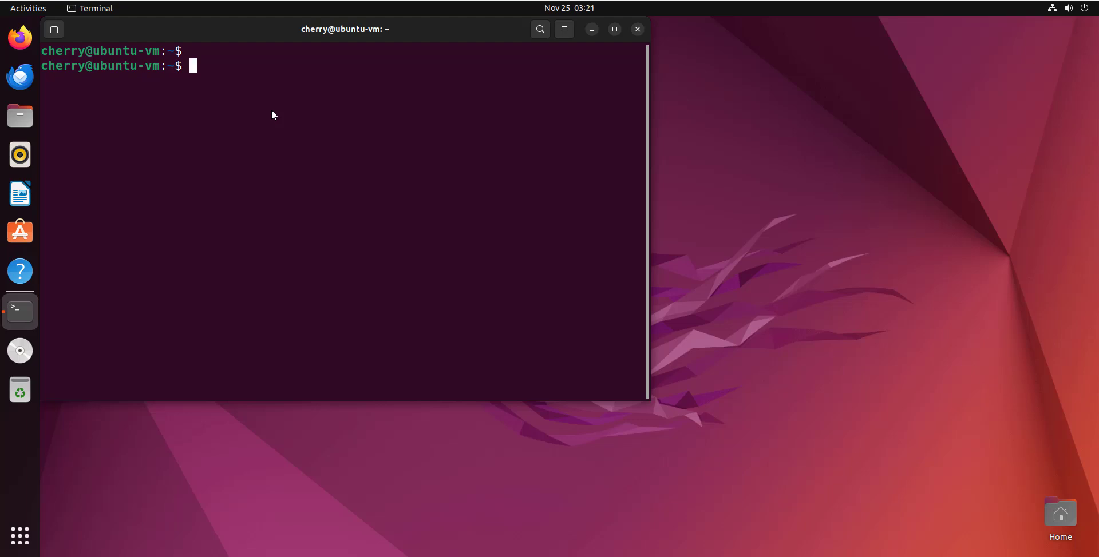
Step: Change into the Downloads folder and list its contents with ls
key(Return)
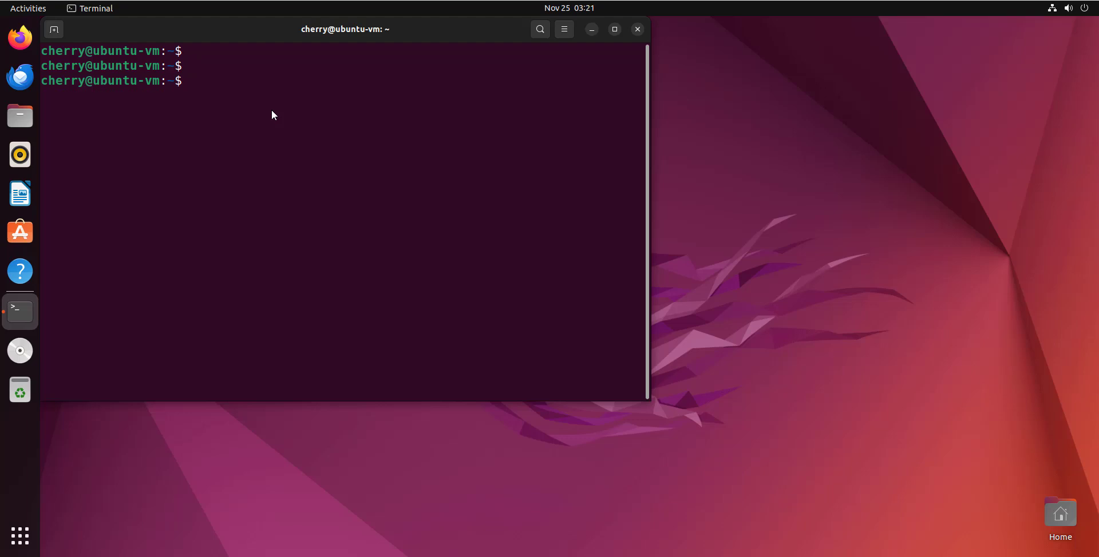
text(cd Down)
key(Tab)
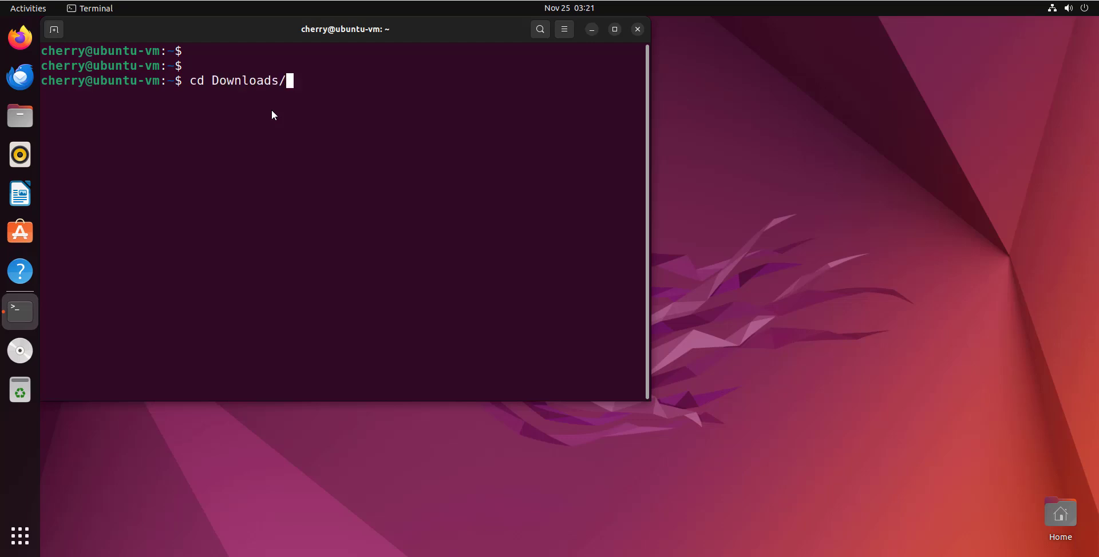
key(Return)
key(Return)
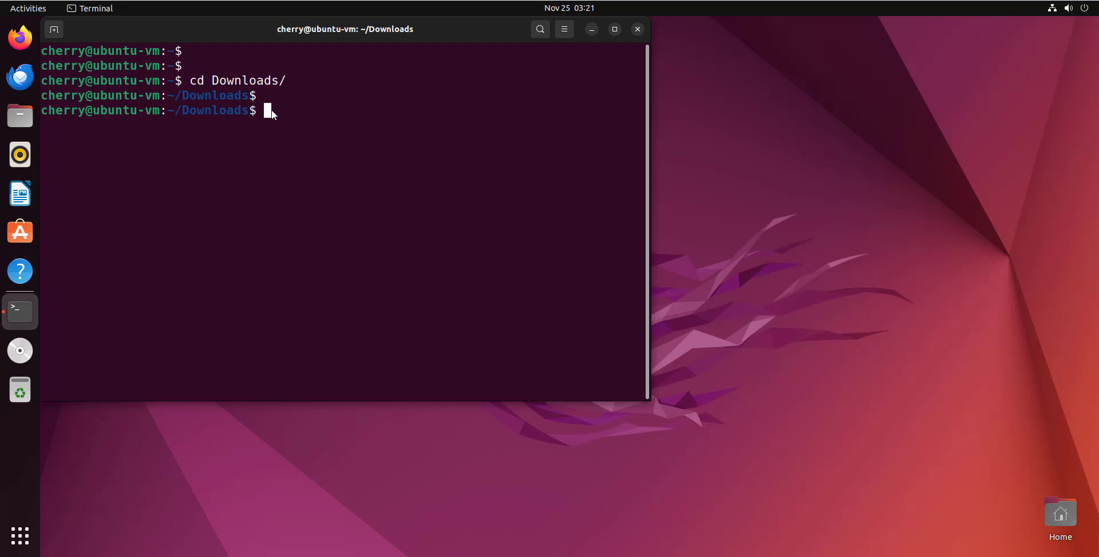
text(ls)
key(Return)
key(Return)
key(Return)
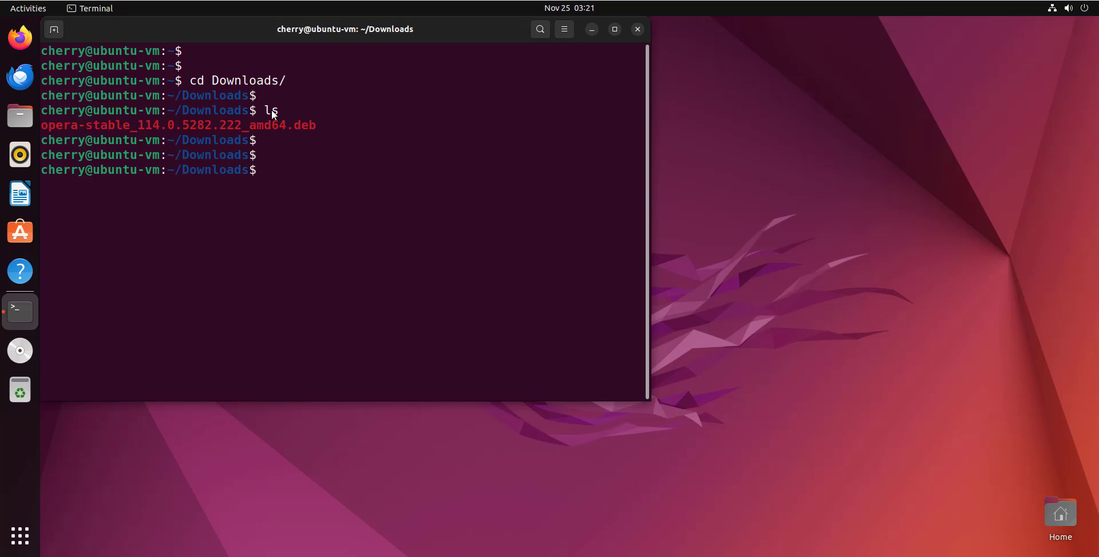
Step: Run sudo apt install ./opera-stable_114.0.5282.222_amd64.deb, then clear the terminal output
text(sudo apt install ./)
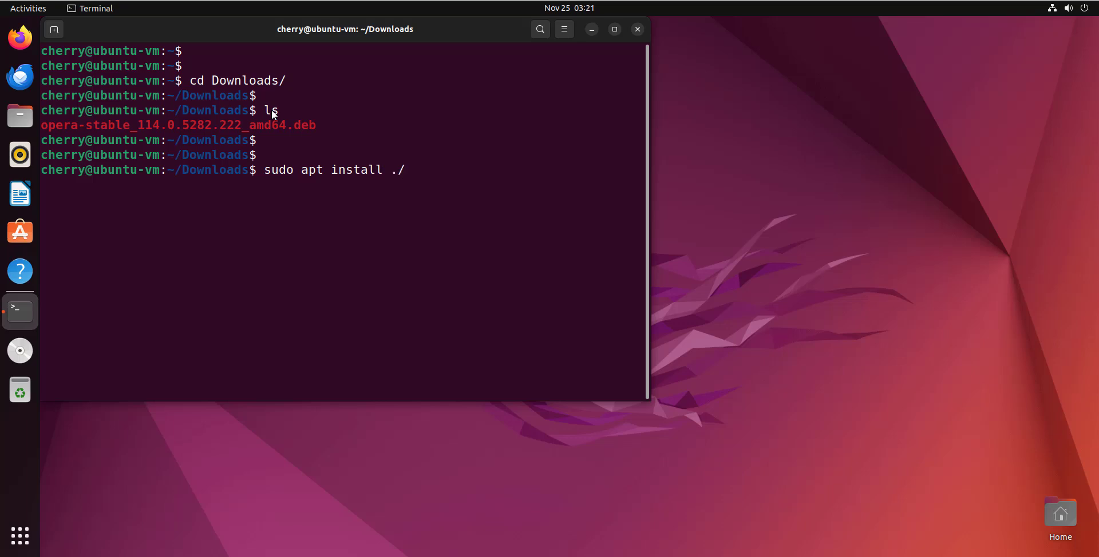
text(ope)
key(Tab)
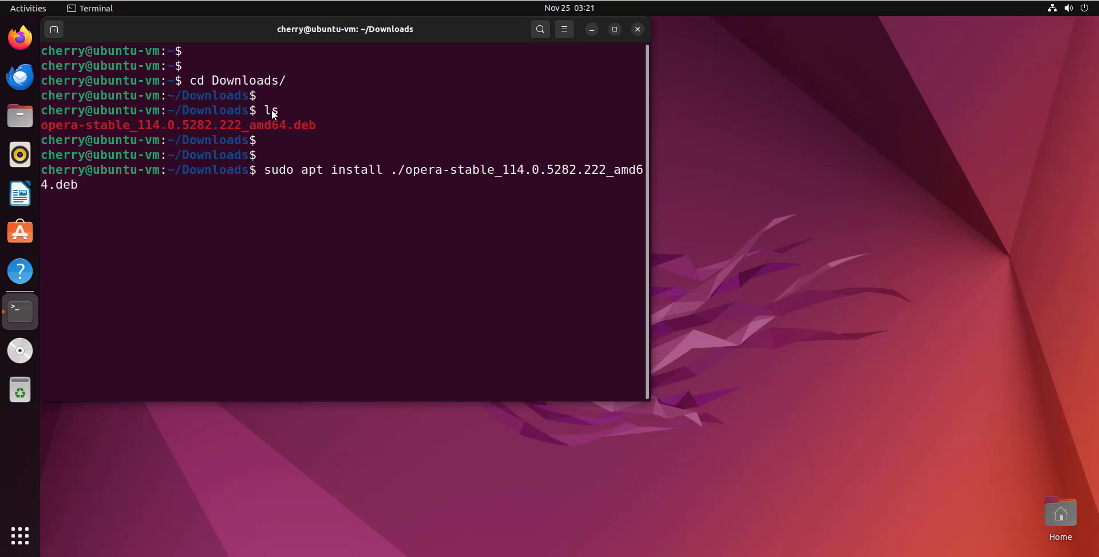
key(Return)
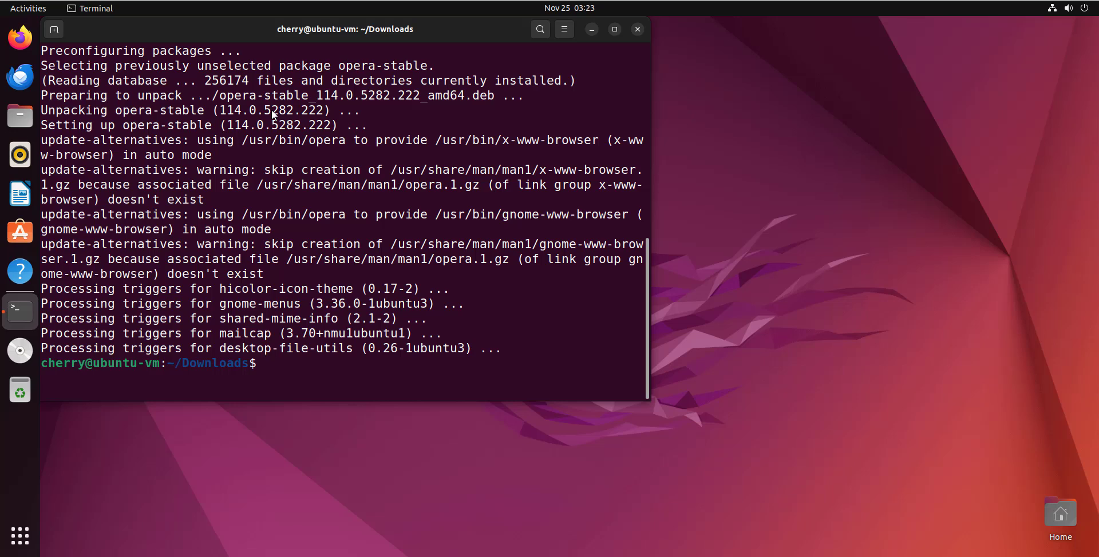
key(ctrl+l)
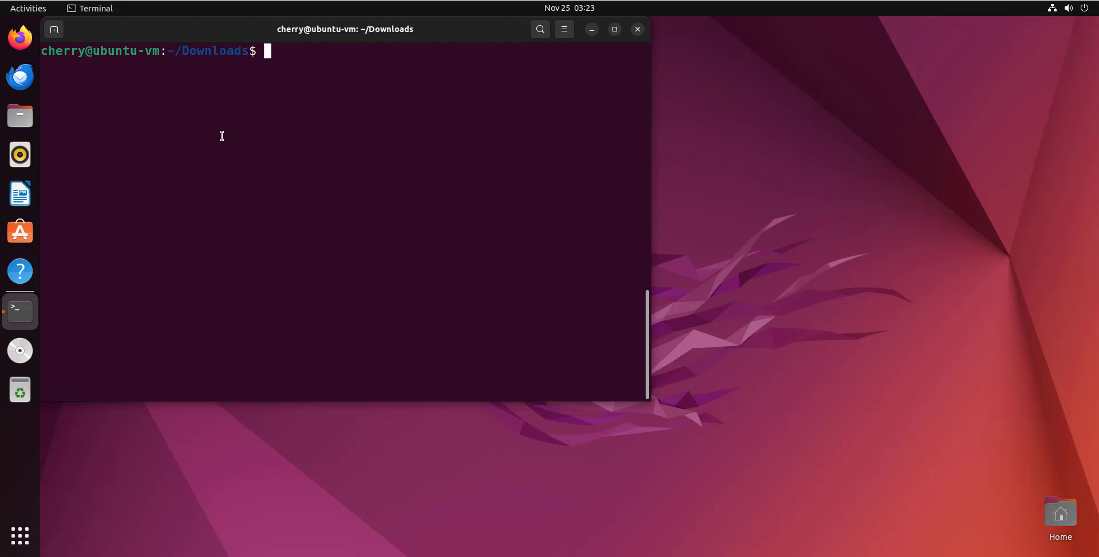
Step: Search Activities for 'opera' and launch the Opera browser from the results
click(29, 10)
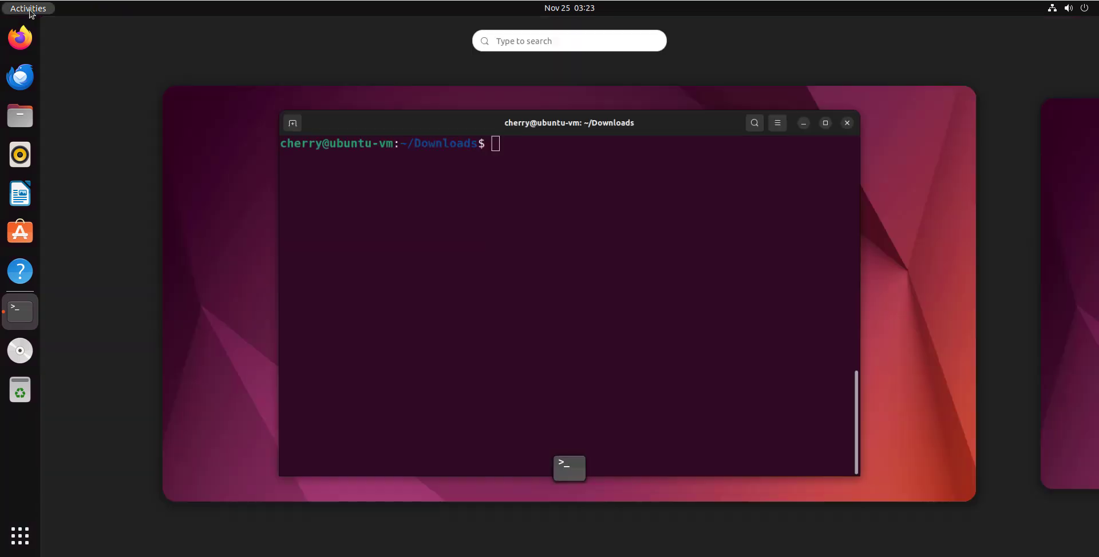
click(536, 42)
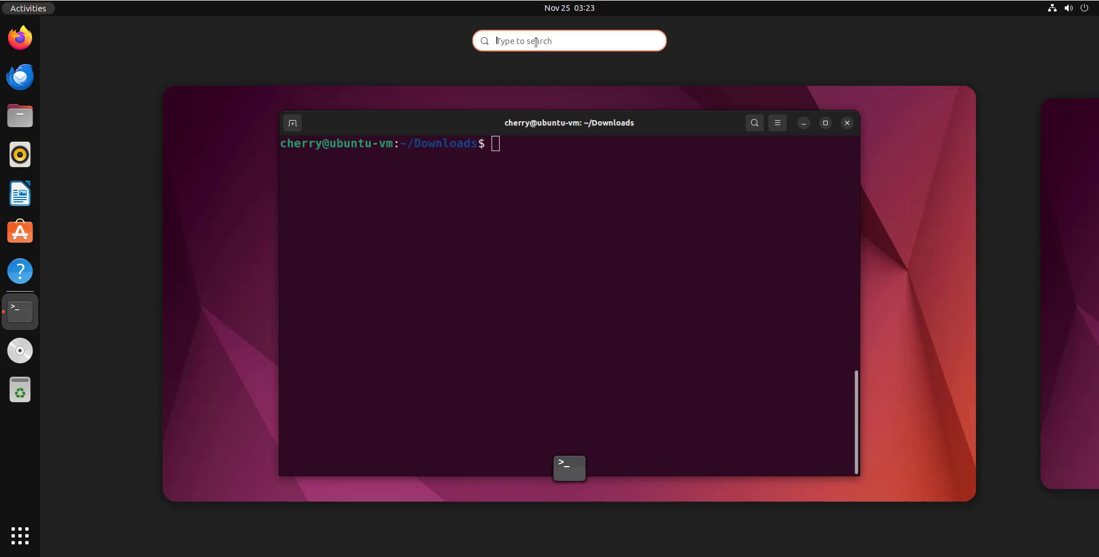
text(opera)
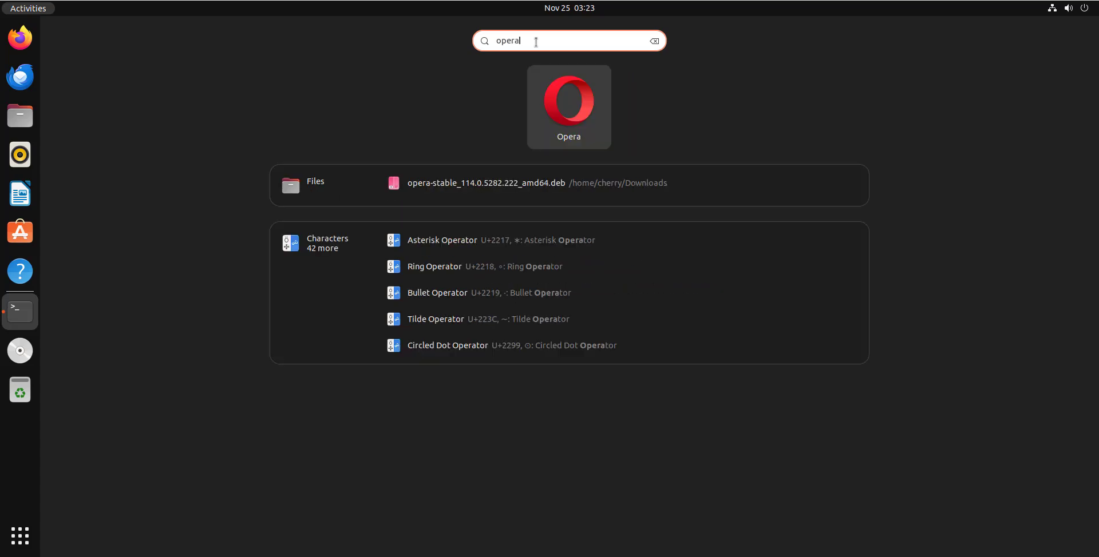
click(580, 101)
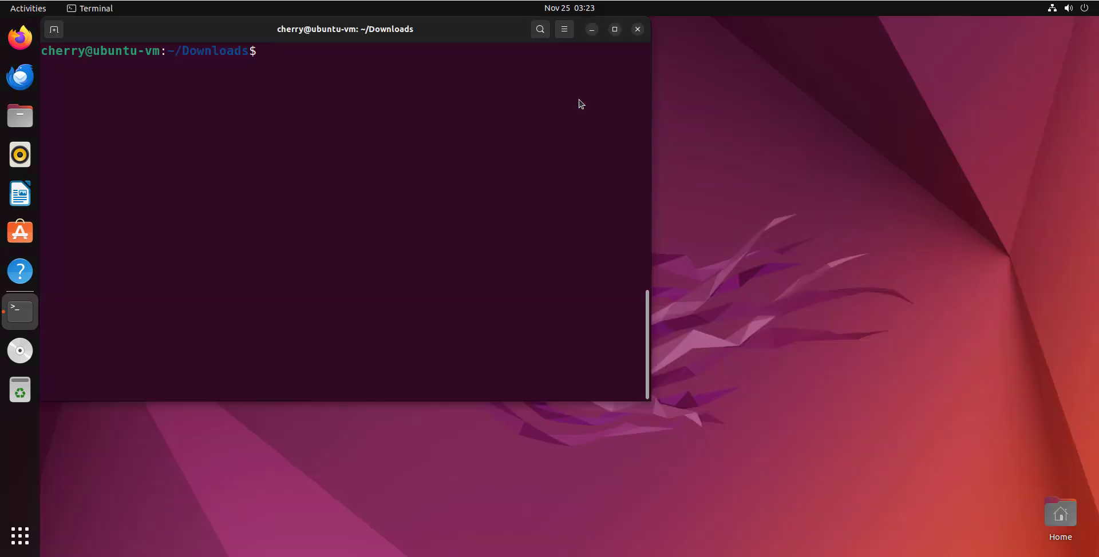
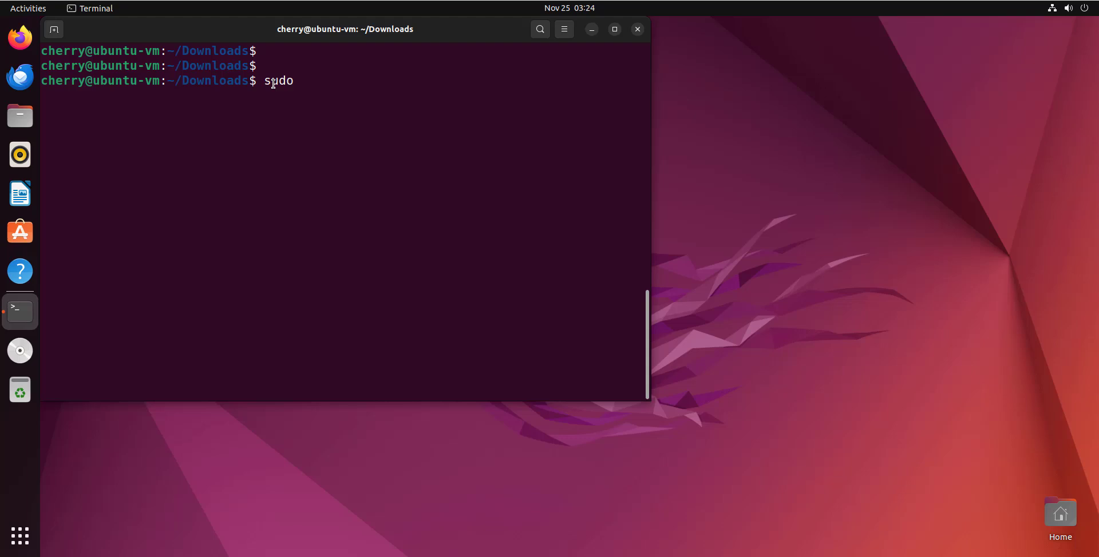
Step: Run sudo apt remove opera-stable after correcting the mistyped package name
text(apt remove )
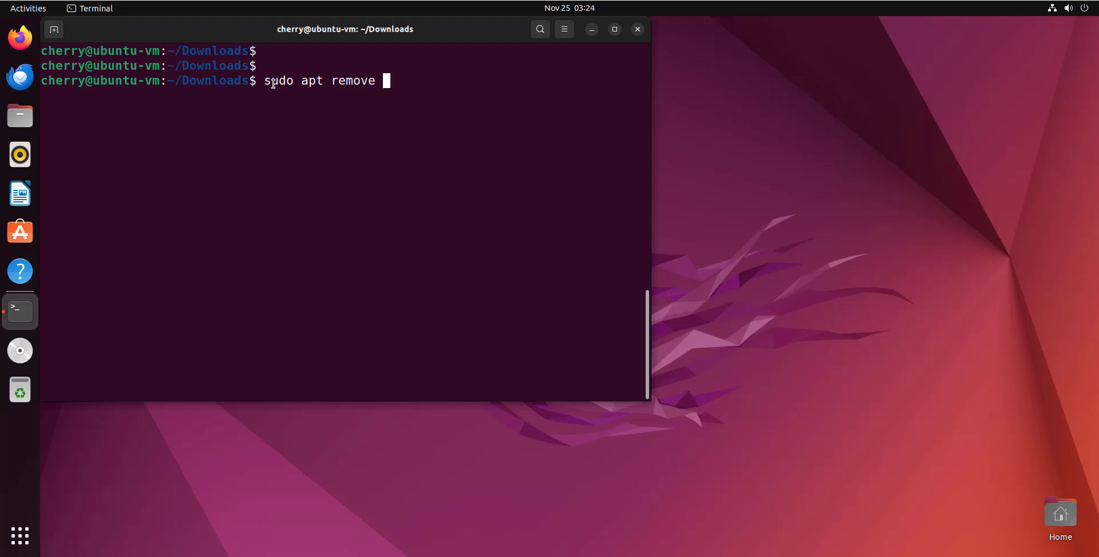
text(opera-stabv)
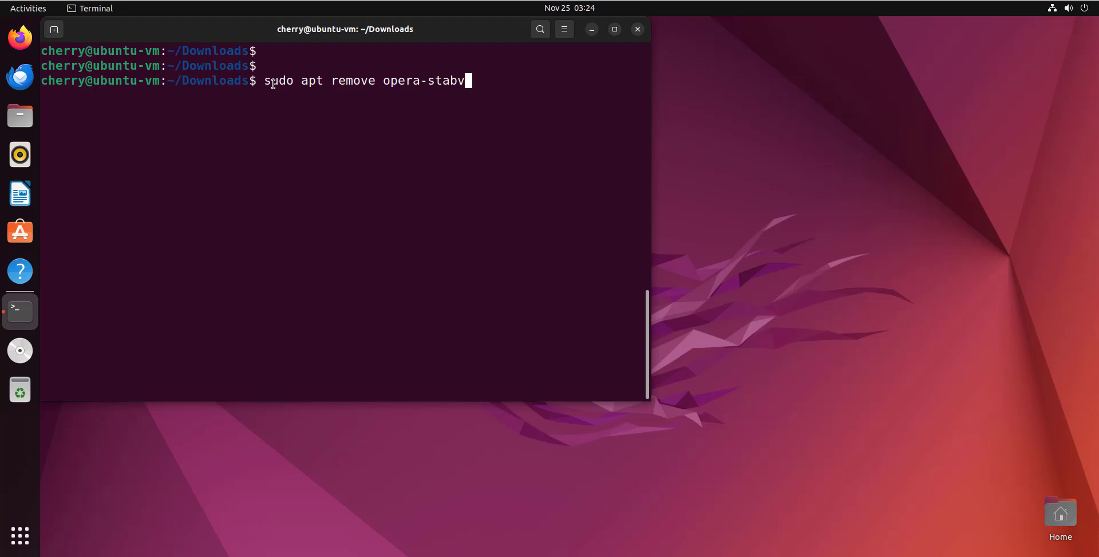
text(le)
key(BackSpace)
key(BackSpace)
key(BackSpace)
text(le)
drag(383, 81, 469, 79)
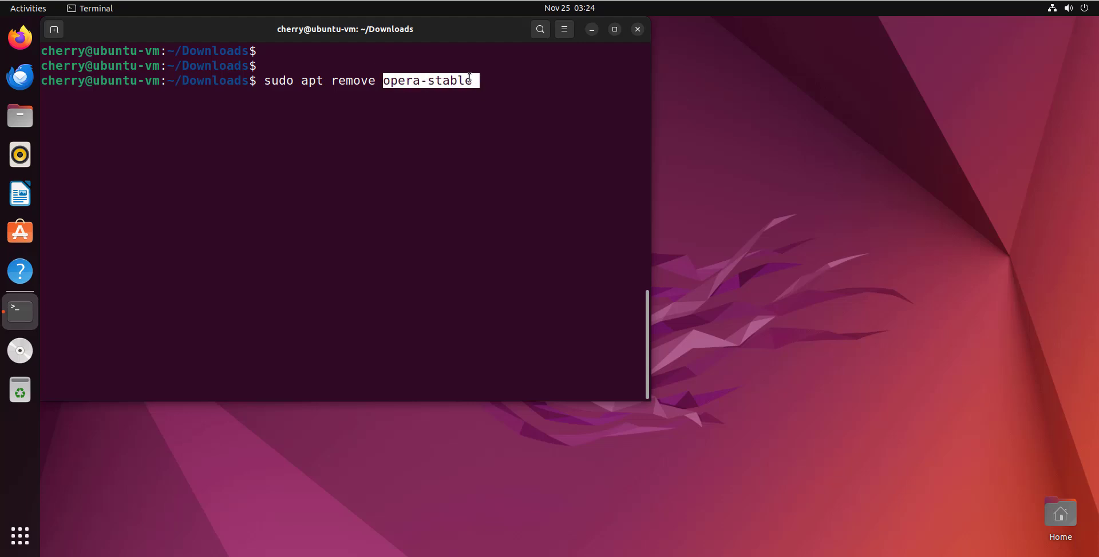
click(472, 81)
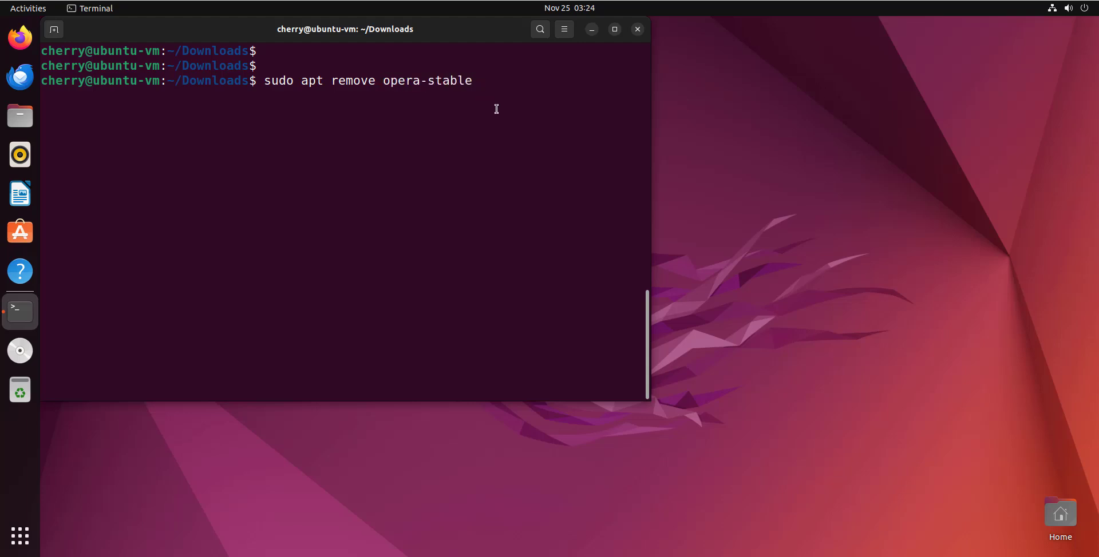
key(Return)
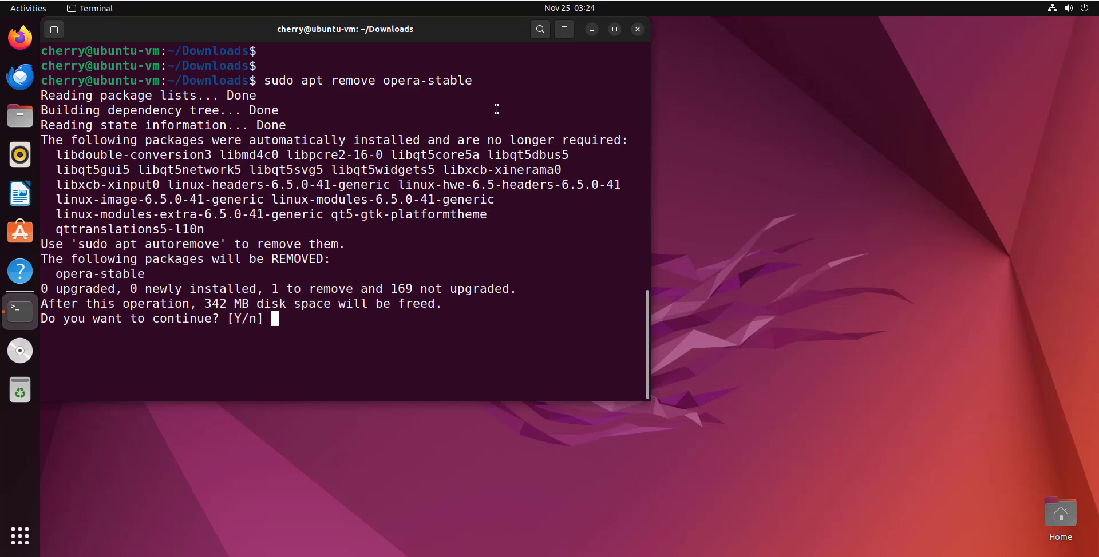
Step: Confirm the opera-stable removal with y to free 342 MB, then clear the terminal
text(y)
key(Return)
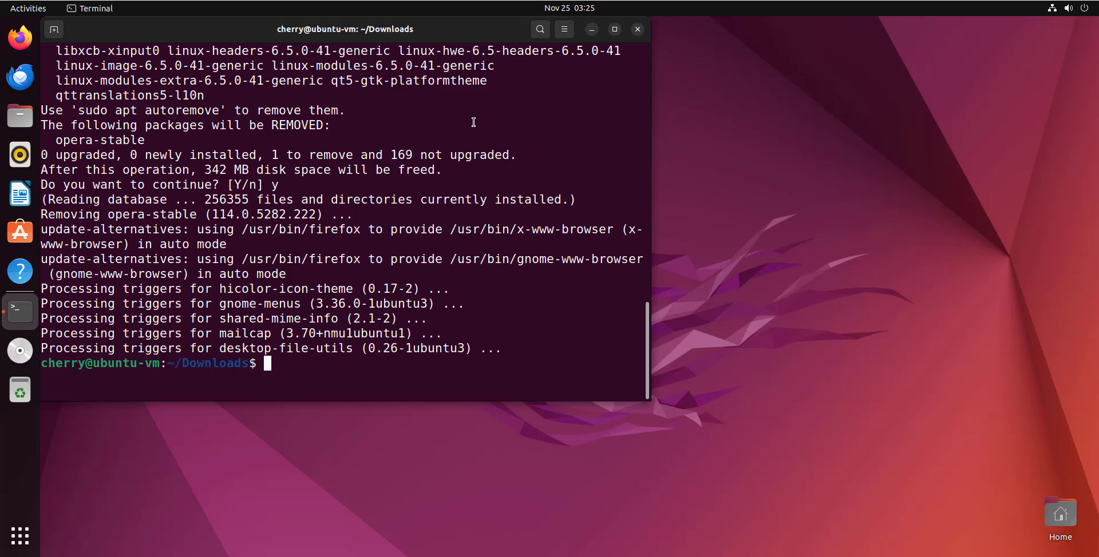
key(ctrl+l)
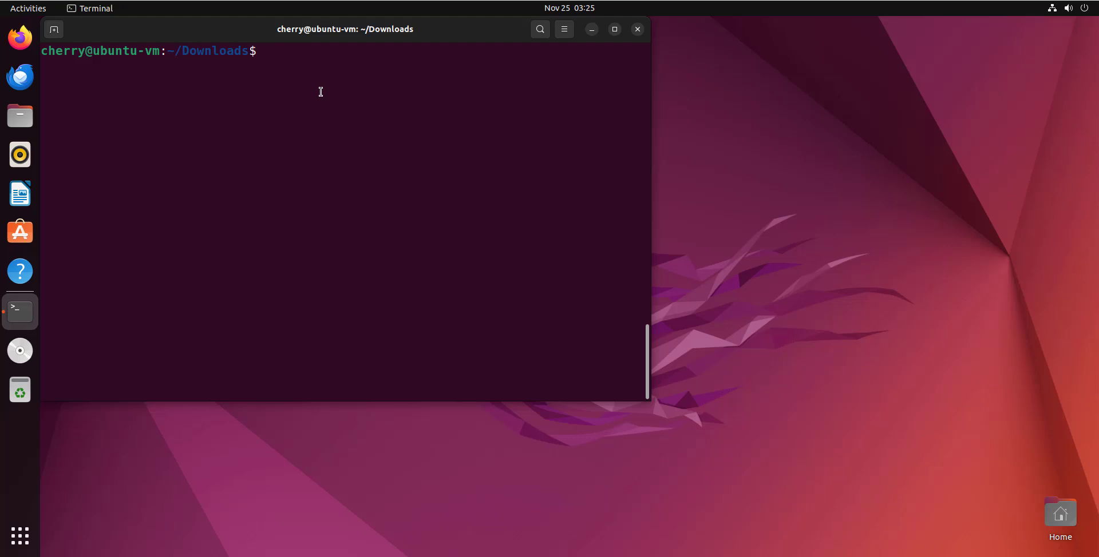
click(36, 12)
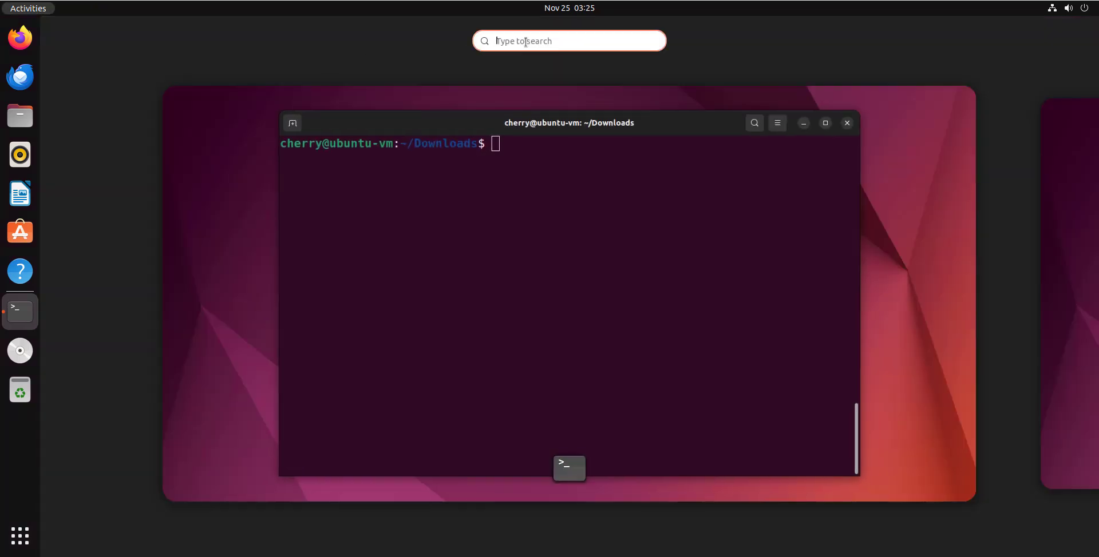
text(opera)
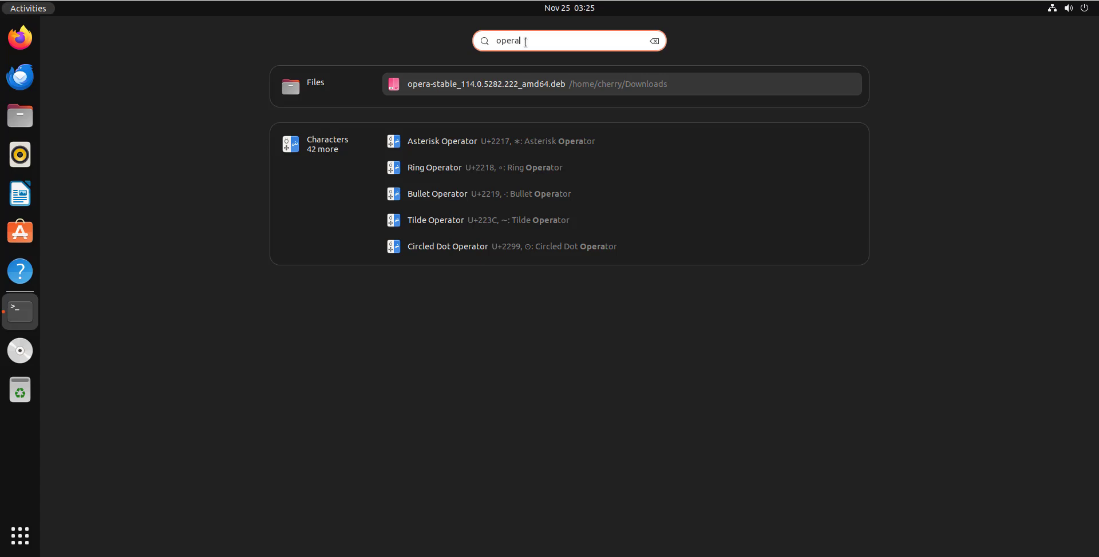
key(BackSpace)
key(BackSpace)
key(BackSpace)
key(BackSpace)
key(BackSpace)
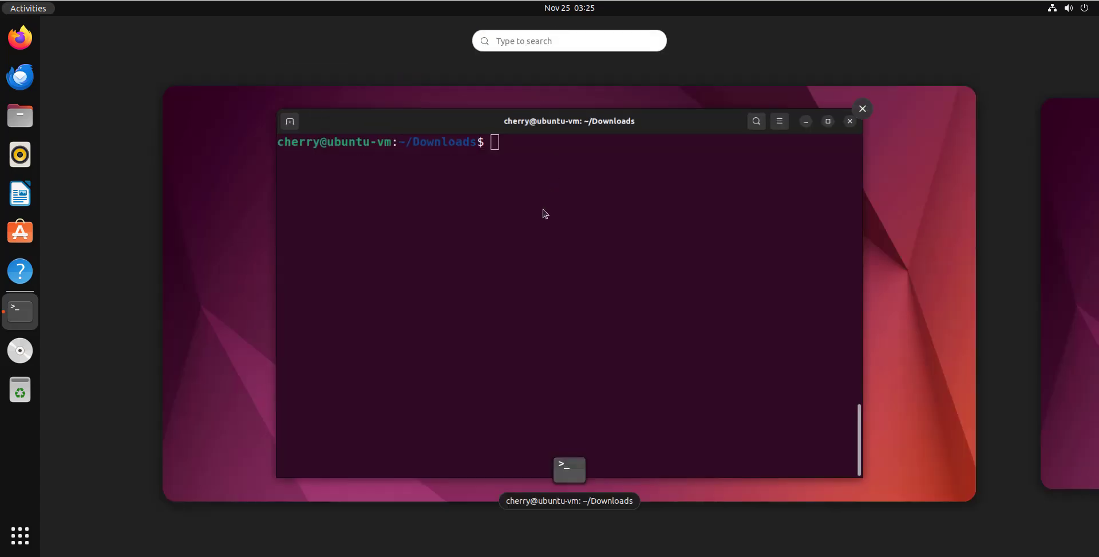
click(542, 211)
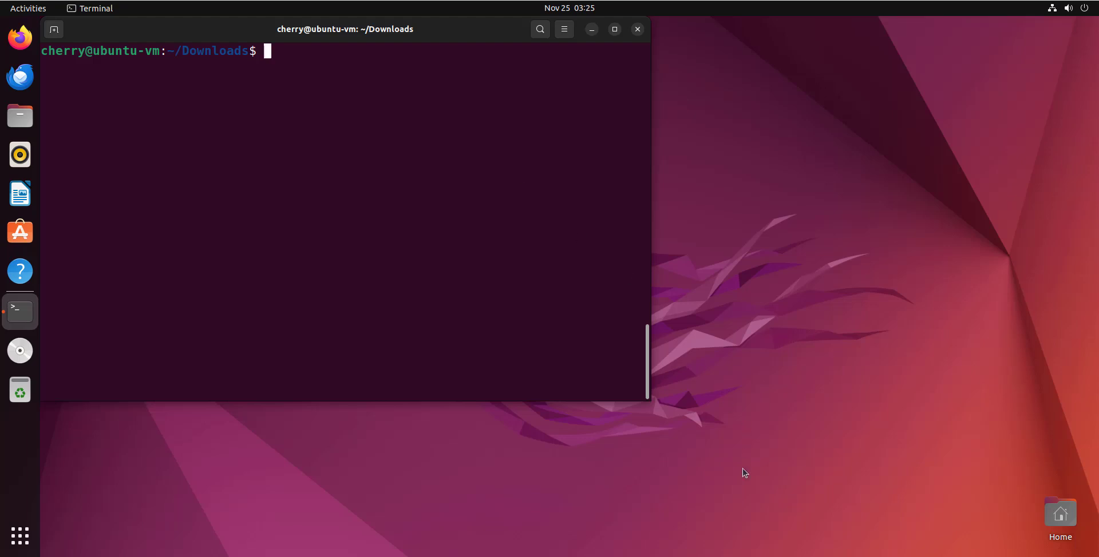
key(ctrl+alt+Right)
Step: Install opera-stable_114.0.5282.222_amd64.deb with sudo dpkg -i, then clear the output
key(Return)
key(Return)
text(sud)
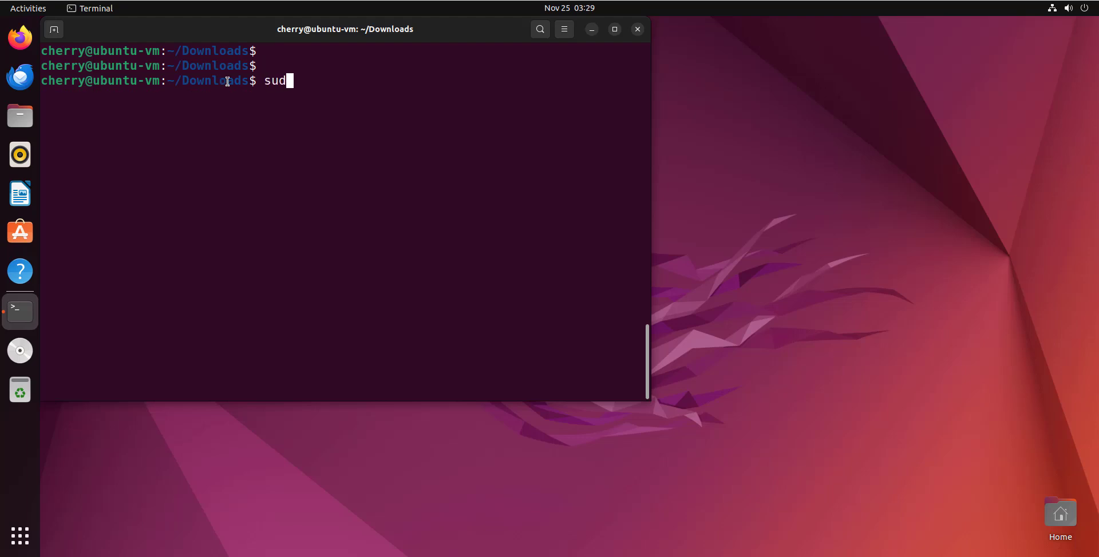
text(o dpkg -i op)
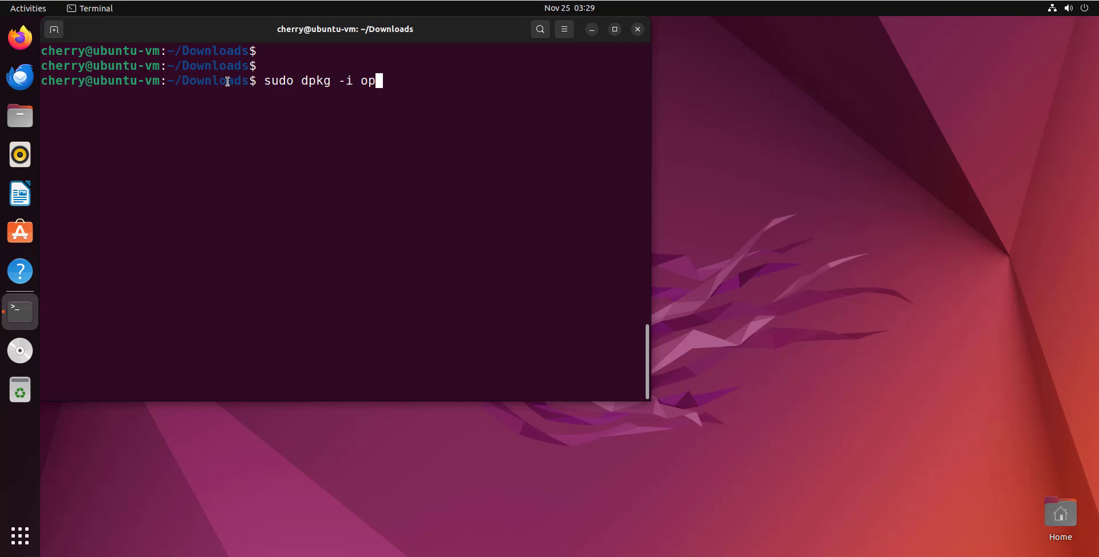
key(Tab)
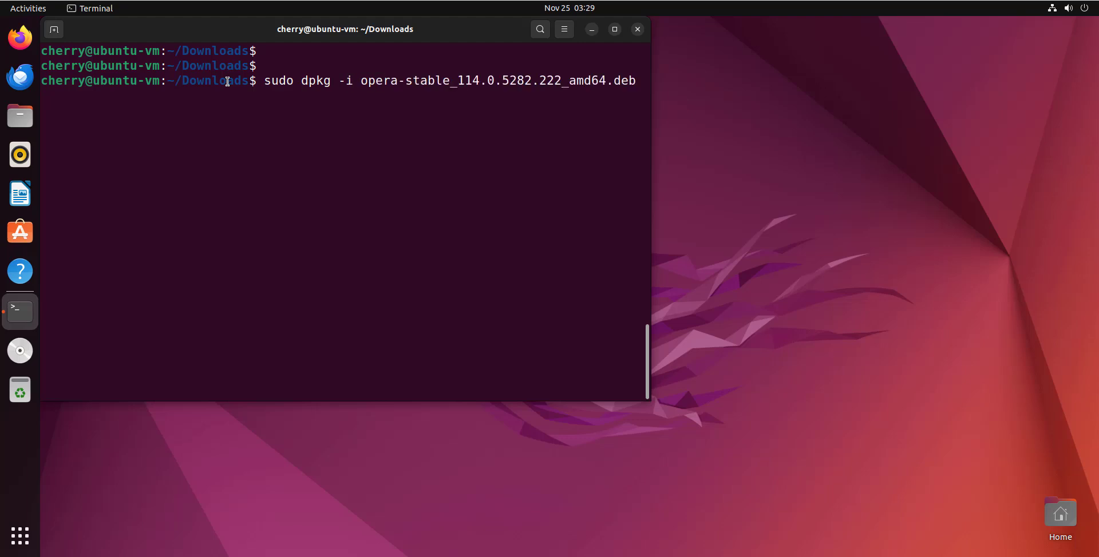
key(Return)
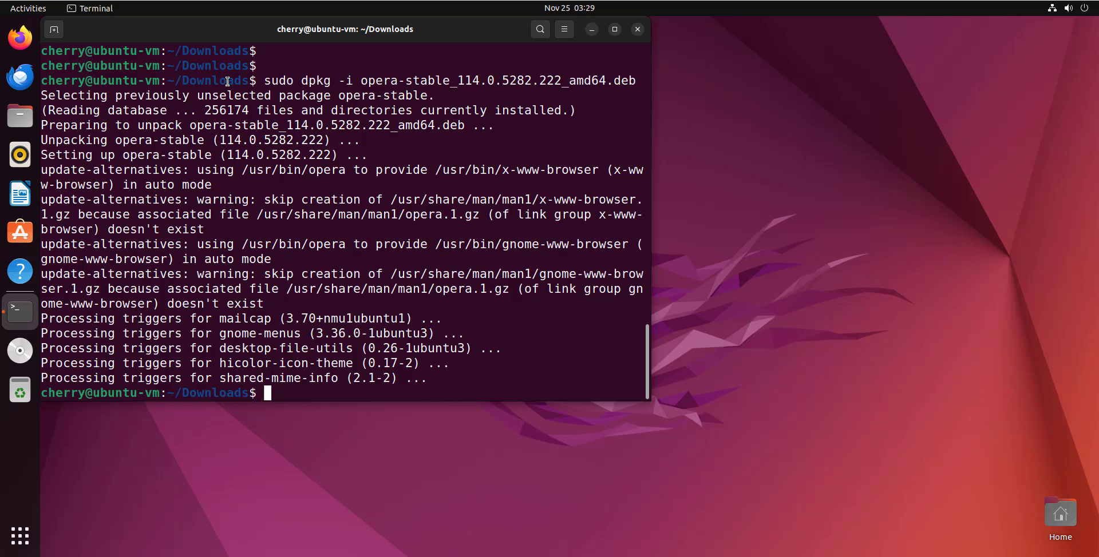
key(ctrl+l)
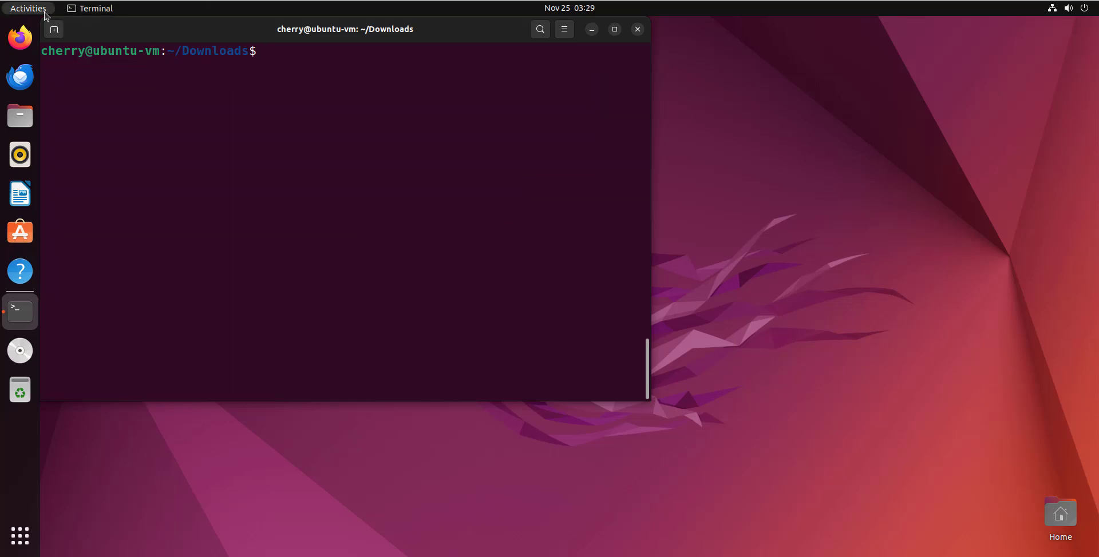
click(44, 14)
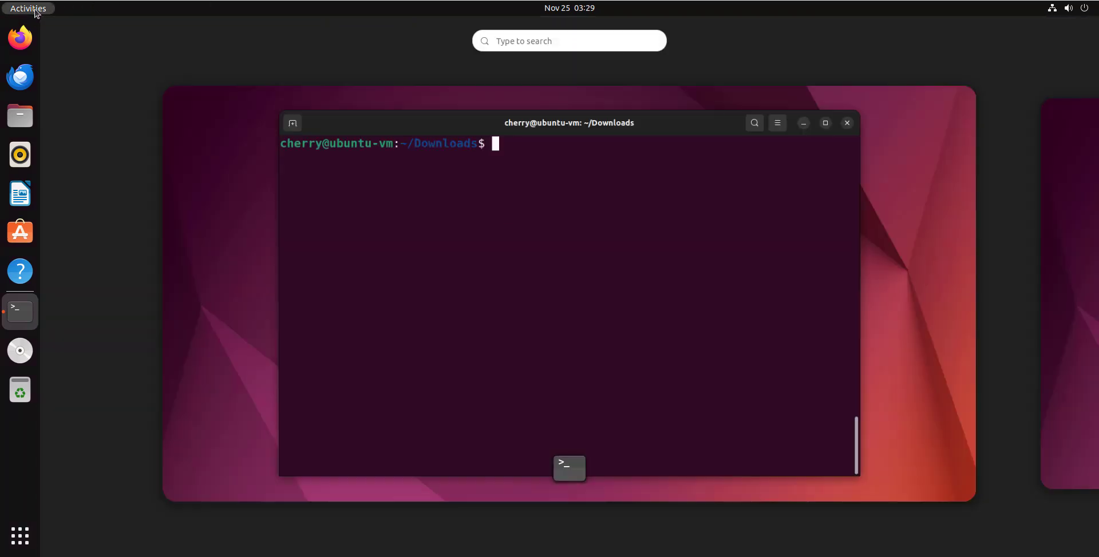
click(538, 41)
text(opera)
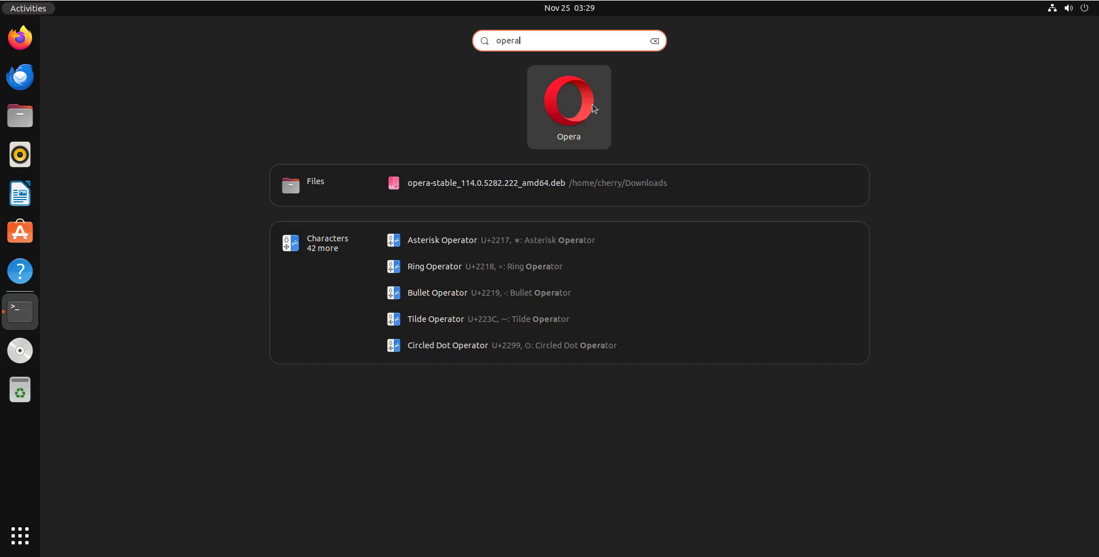
key(shift+Left)
key(shift+Left)
key(BackSpace)
key(BackSpace)
key(BackSpace)
key(BackSpace)
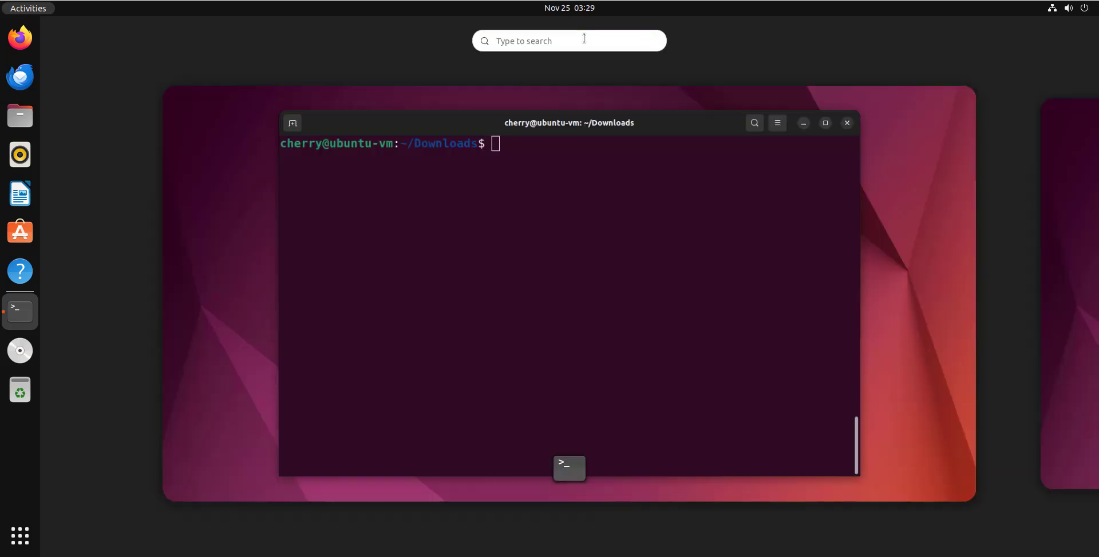
click(586, 245)
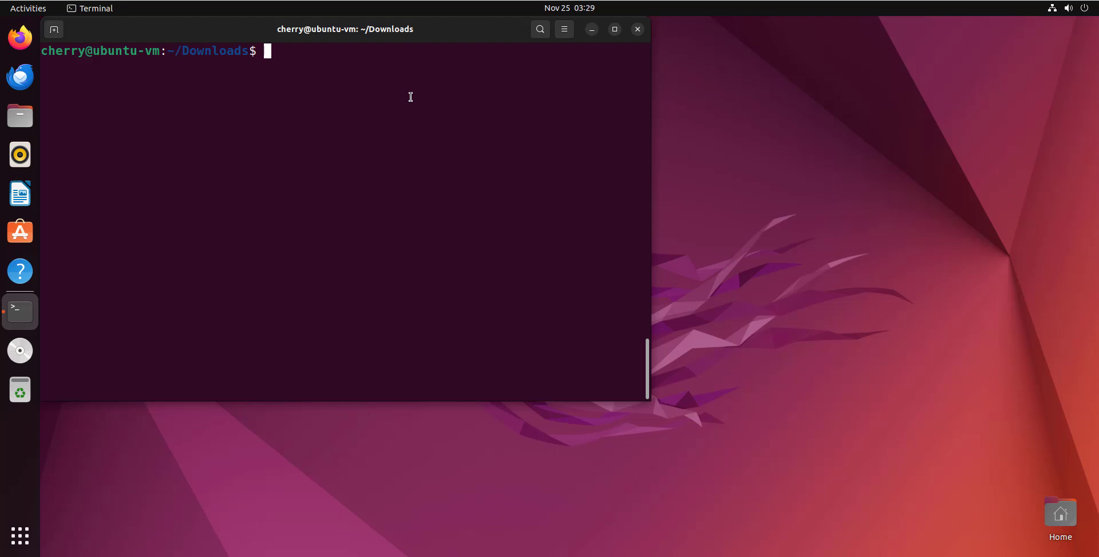
key(Return)
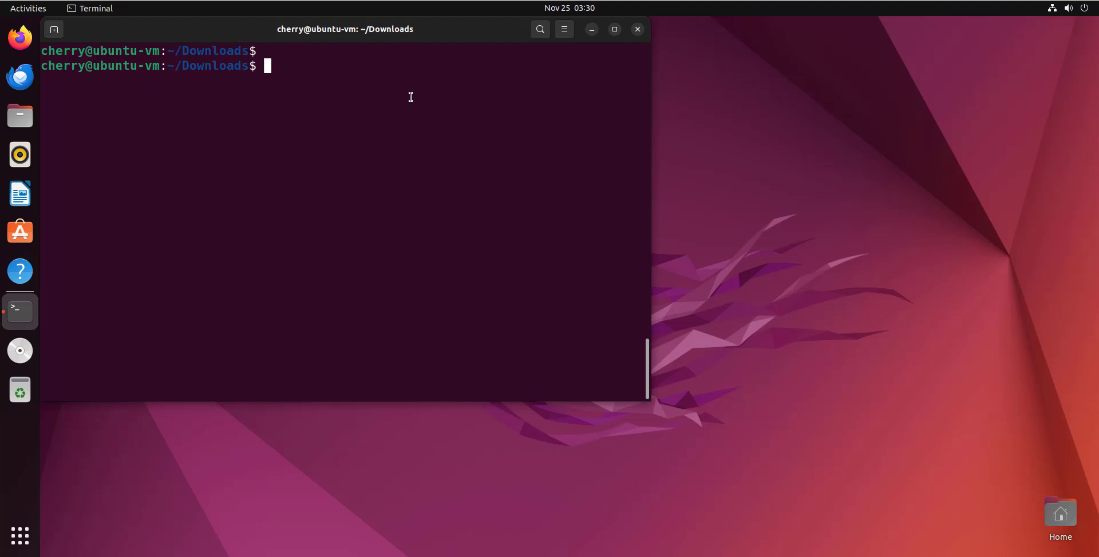
Step: Remove Opera 114.0.5282.222 with sudo dpkg -r opera-stable
text(sudo dpkg -r)
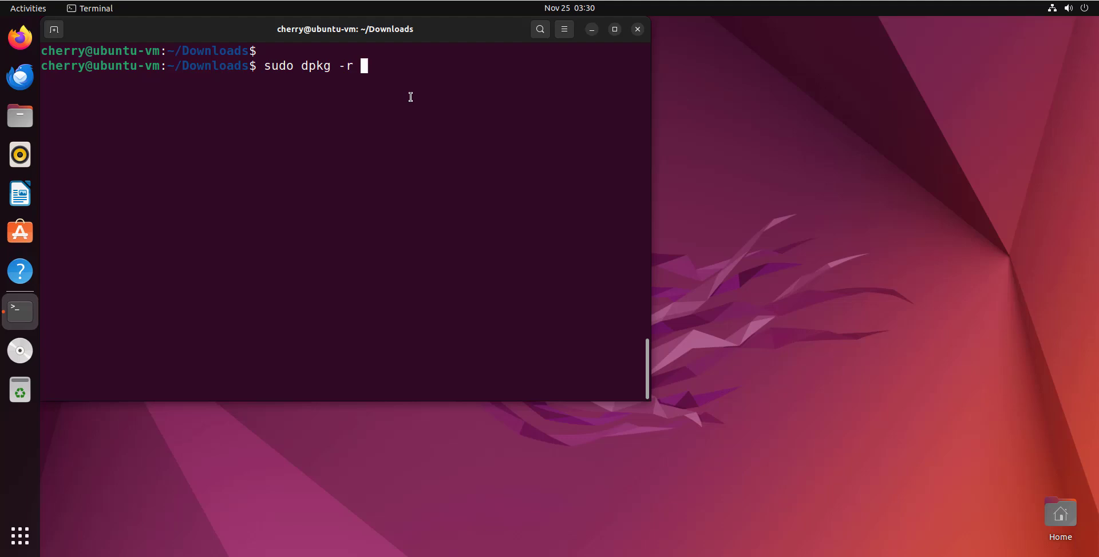
text(opera-stab)
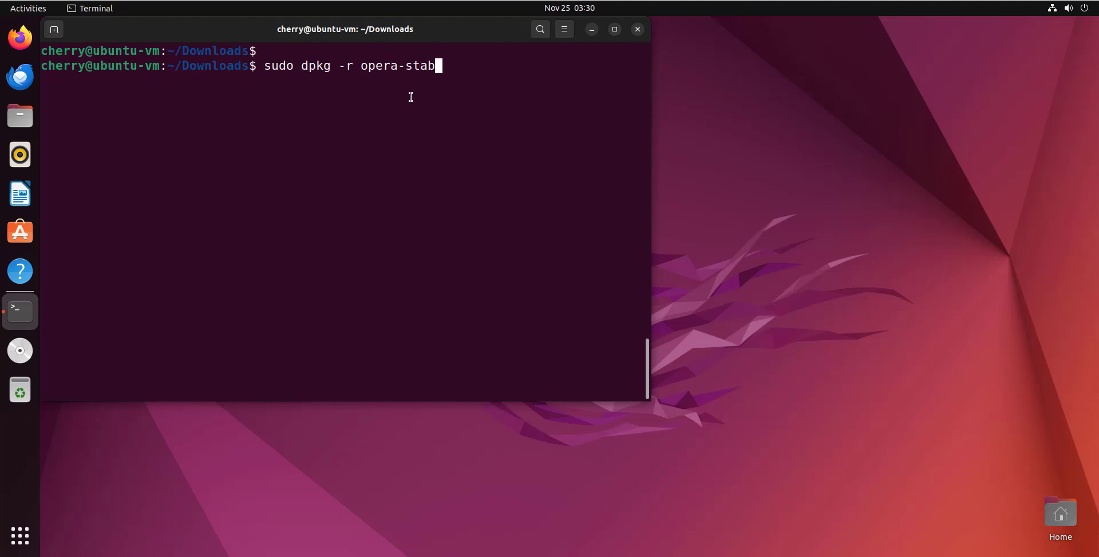
text(le)
key(Return)
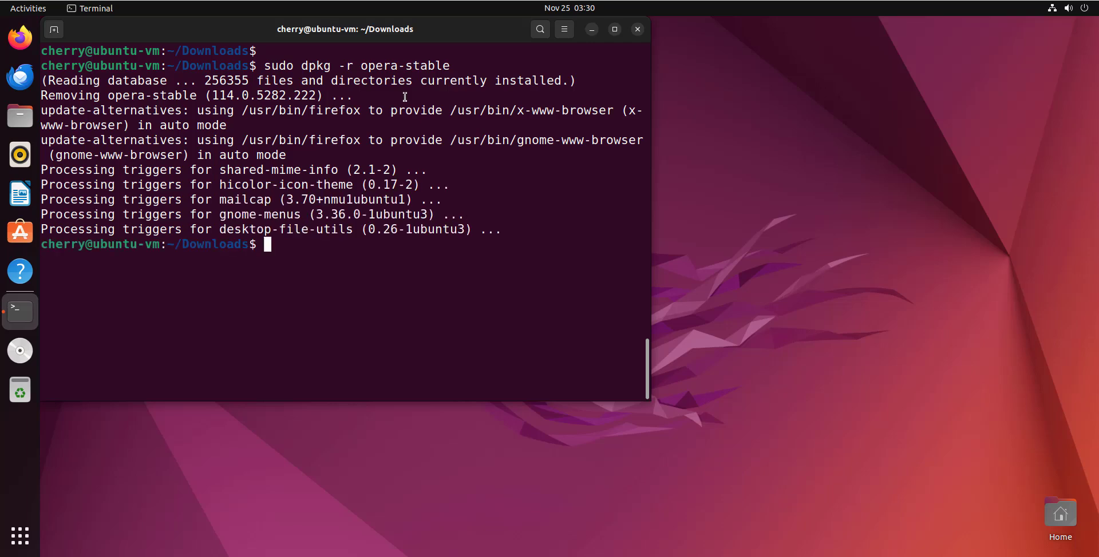
key(Return)
key(Return)
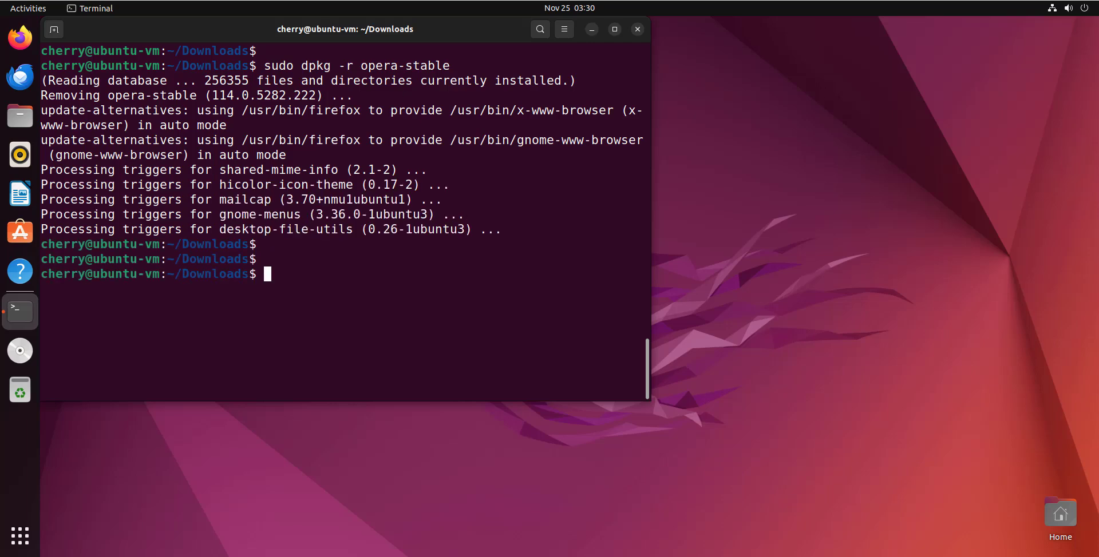
click(25, 9)
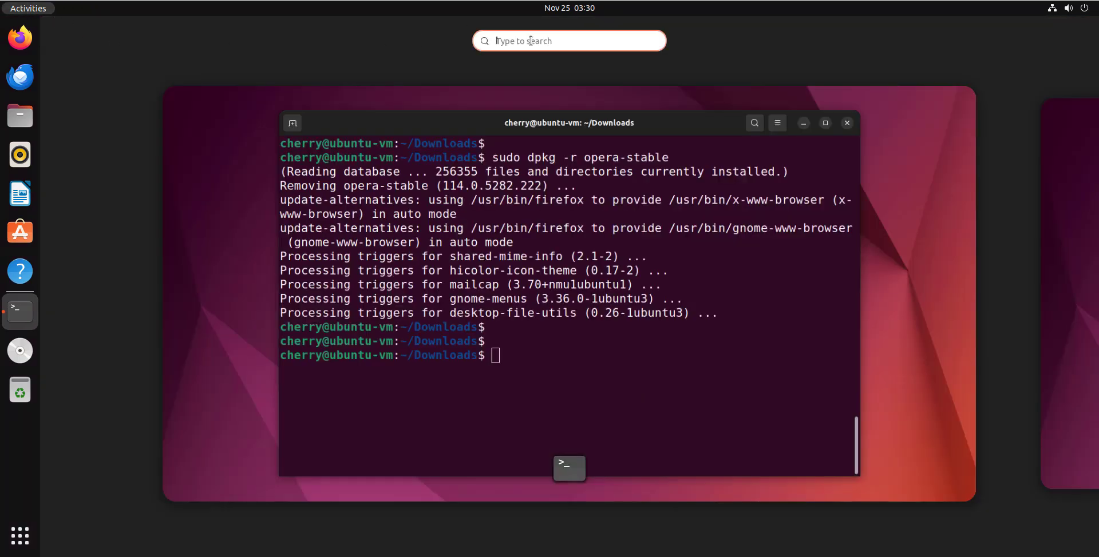
Step: Search Activities for 'Opera' to confirm only the .deb file remains, then return to the terminal
text(Opera)
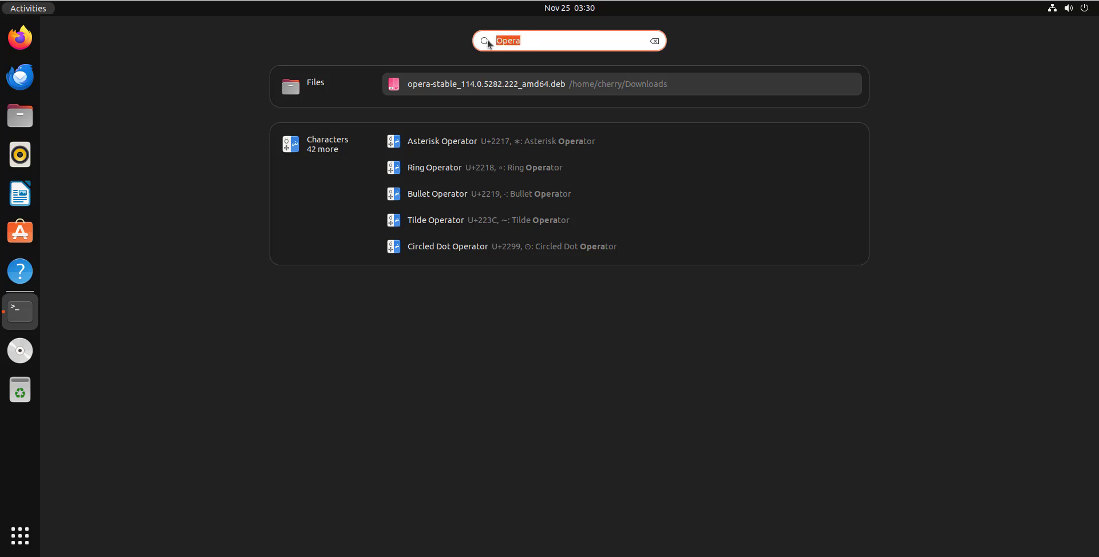
key(Escape)
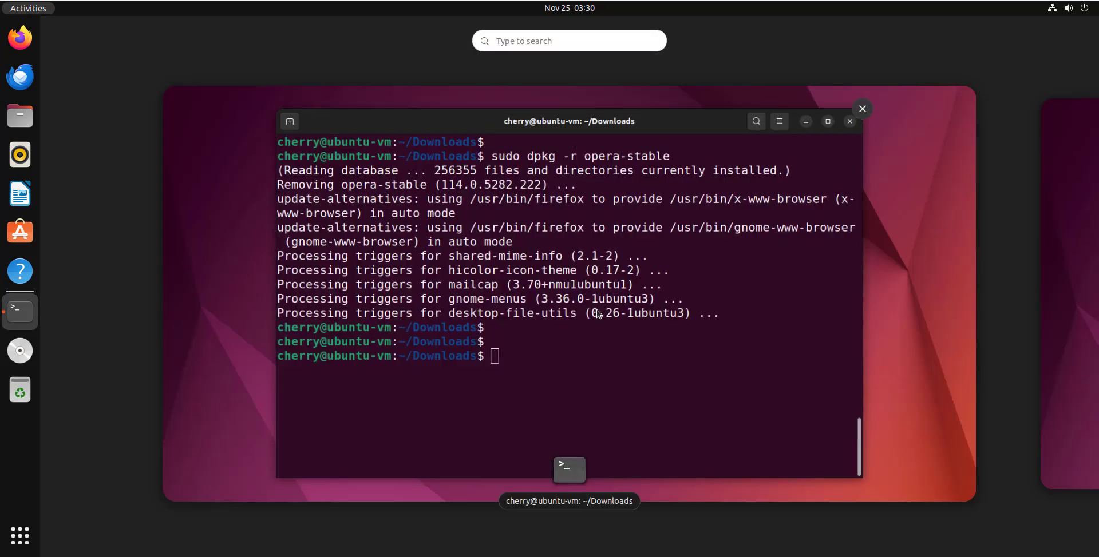
click(605, 331)
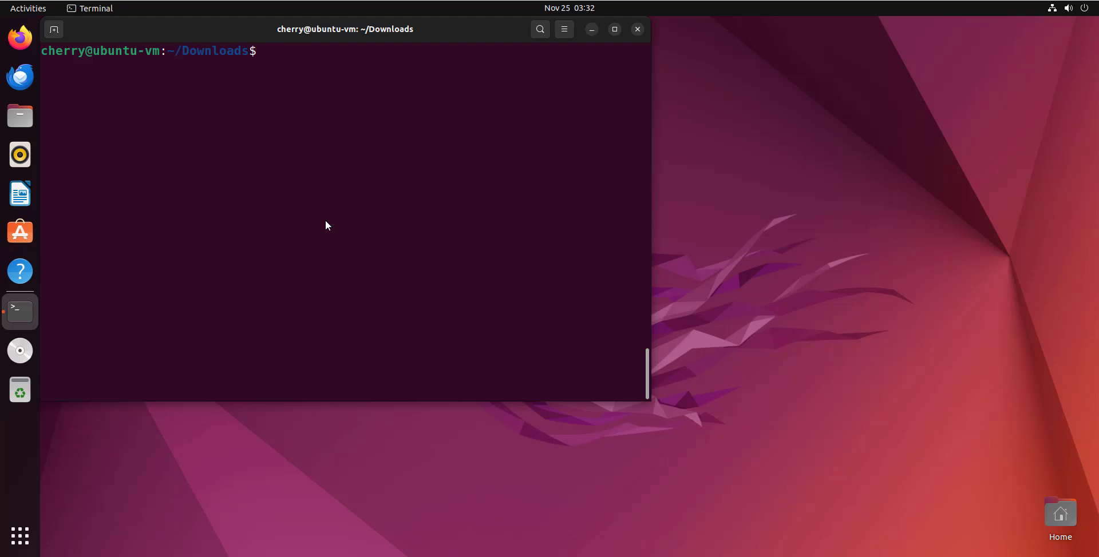
Step: Run sudo apt install gdebi, confirming 0.9.5.7+nmu6 is already newest, then clear the screen
key(Return)
key(Return)
text(su)
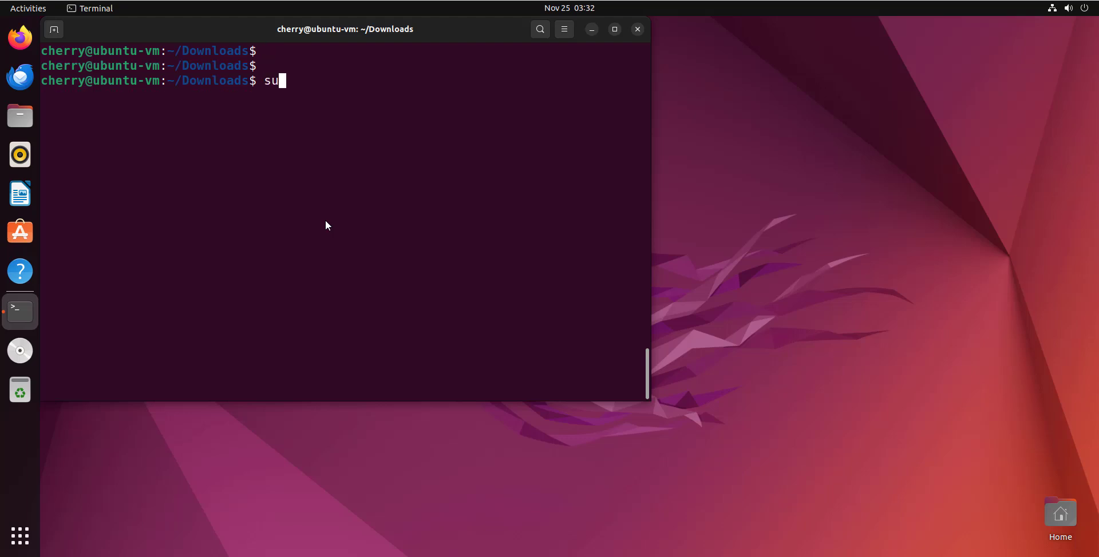
text(do apt insta)
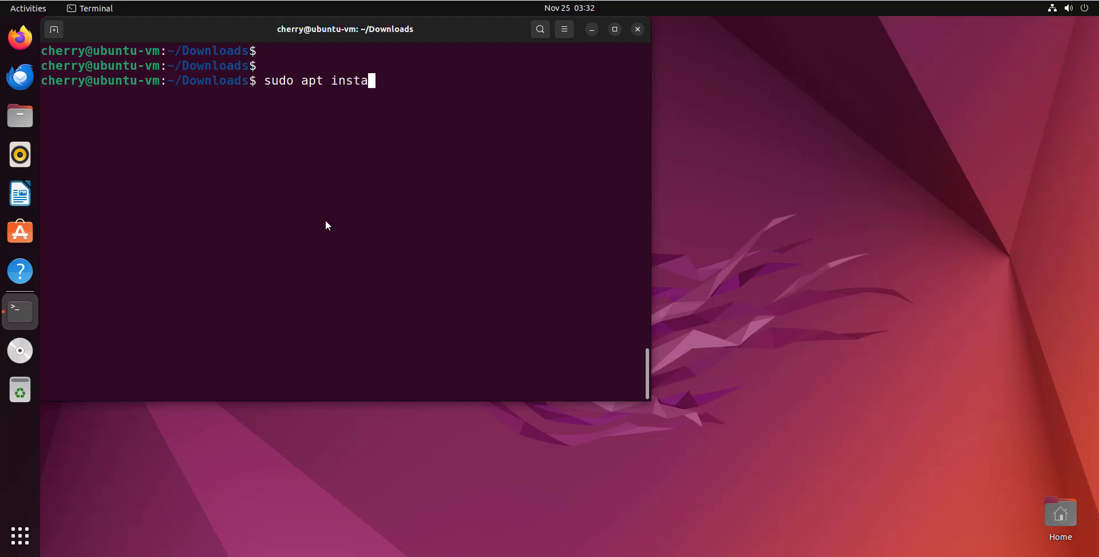
text(ll gdebi)
key(Return)
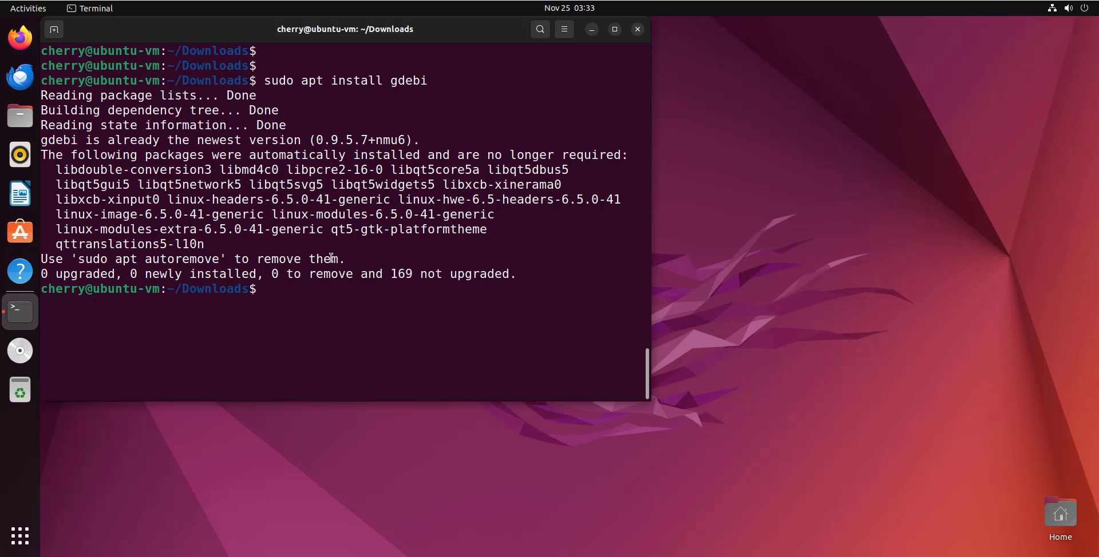
drag(264, 80, 428, 81)
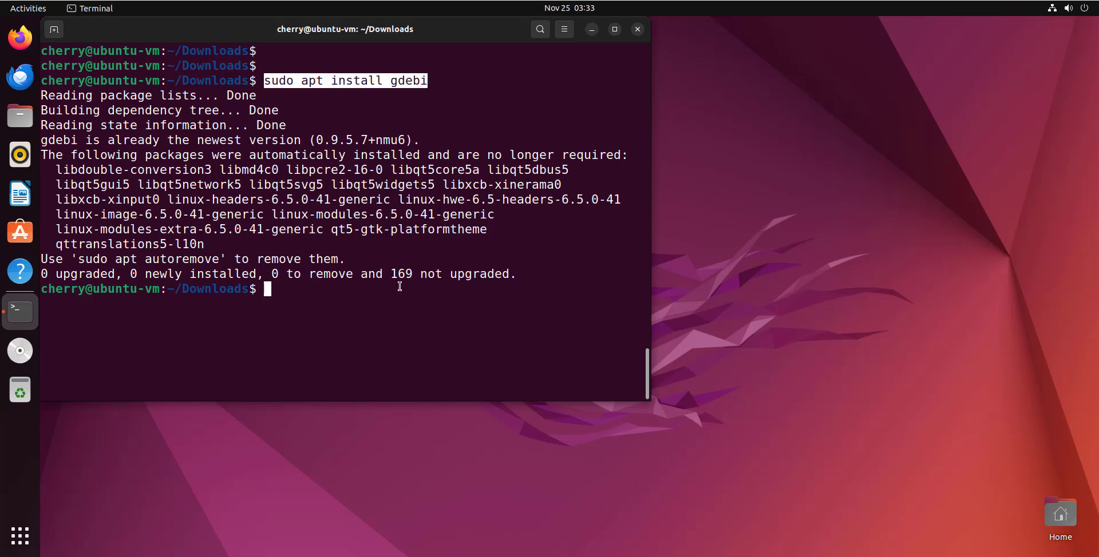
key(ctrl+l)
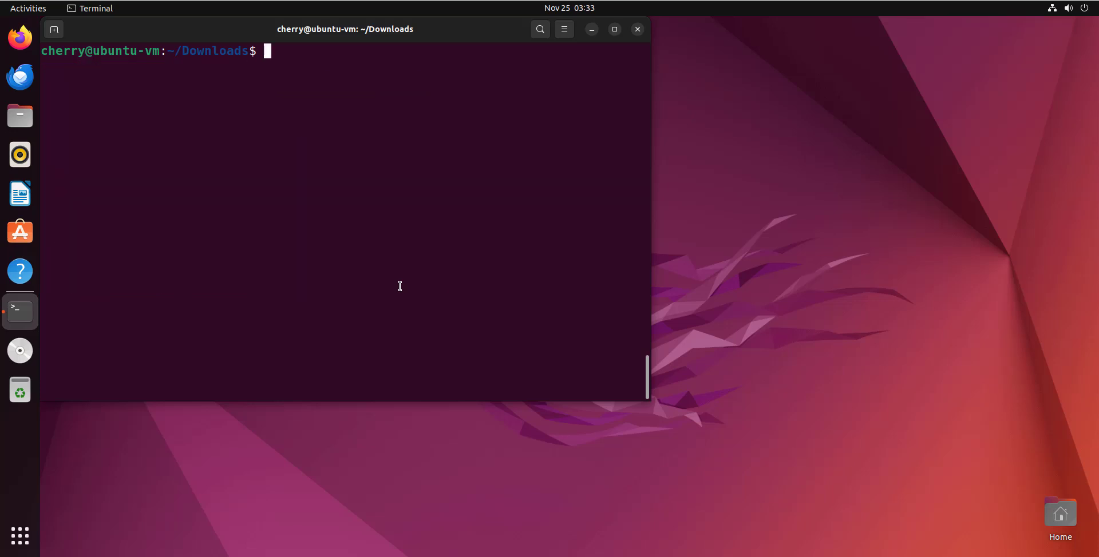
key(Return)
key(Return)
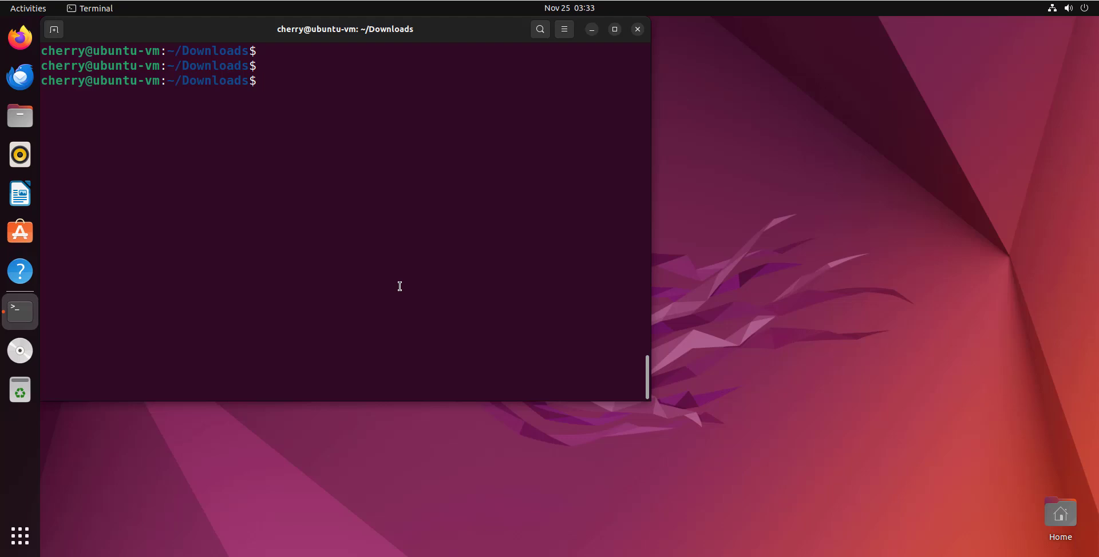
Step: Launch gdebi-gtk and load opera-stable_114.0.5282.222_amd64.deb through File > Open
text(gdebi-gtk)
key(Return)
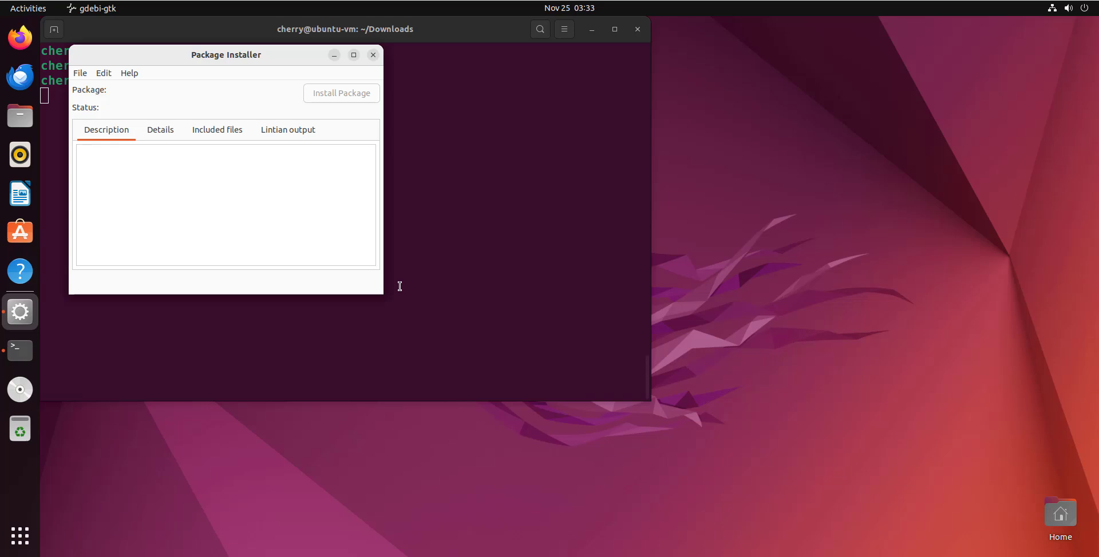
drag(275, 62, 362, 66)
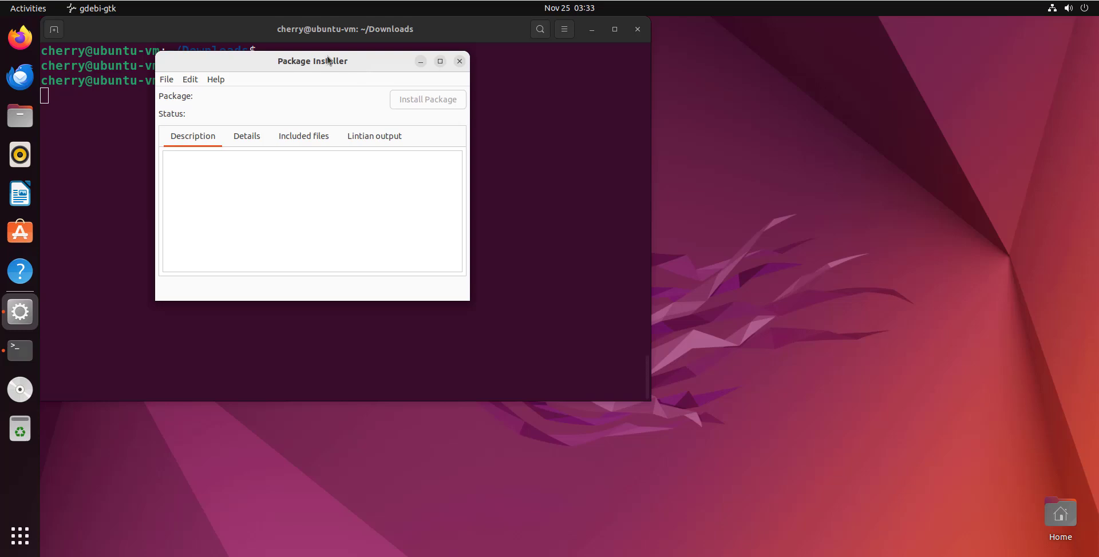
click(167, 81)
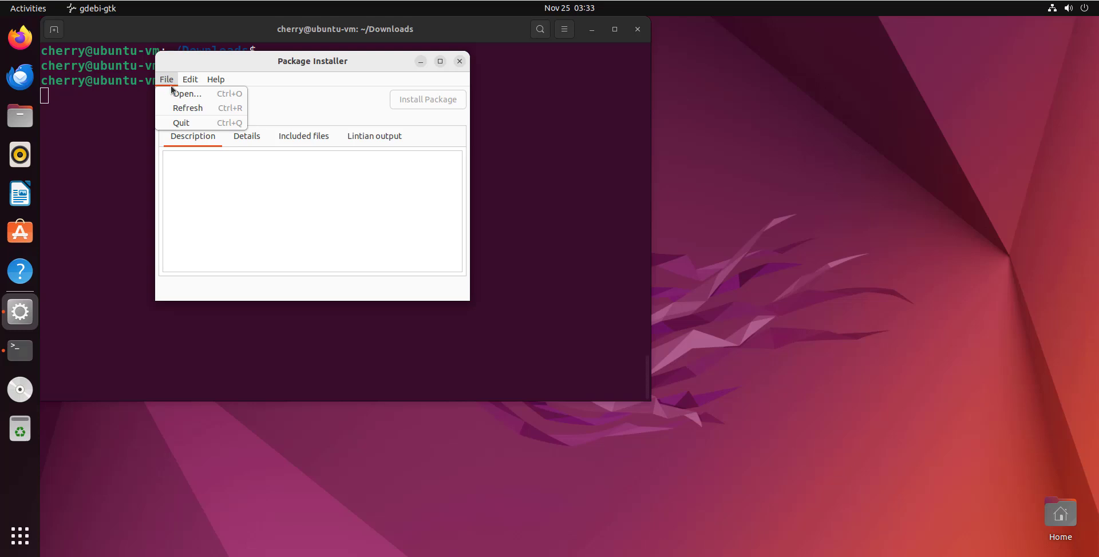
click(187, 94)
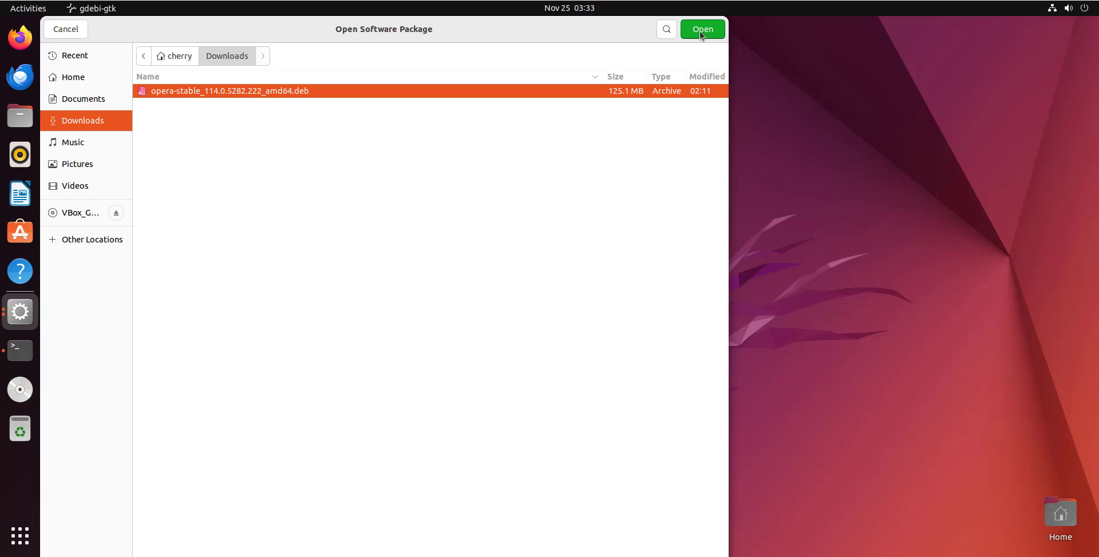
click(702, 30)
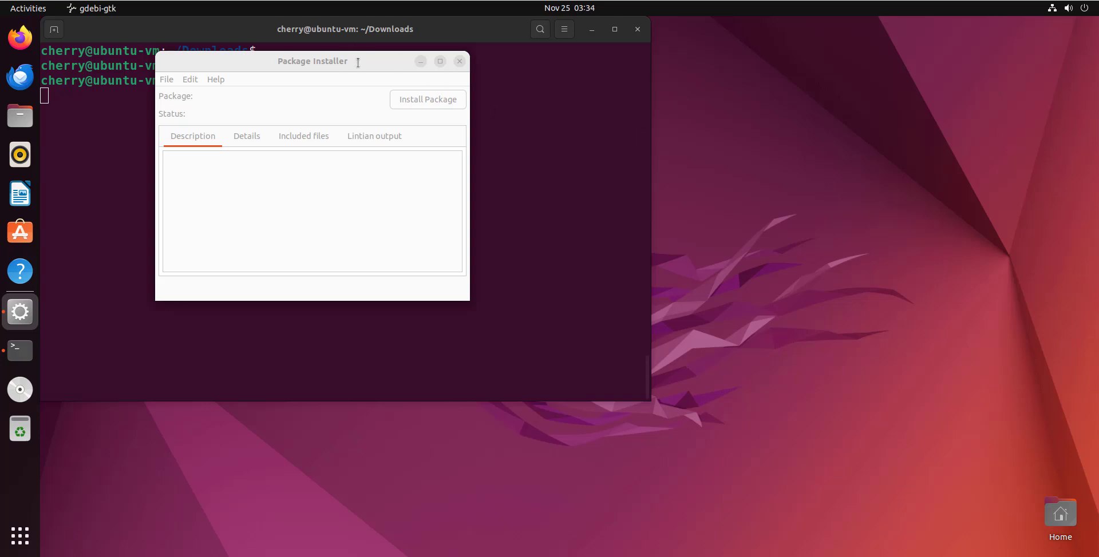
click(410, 216)
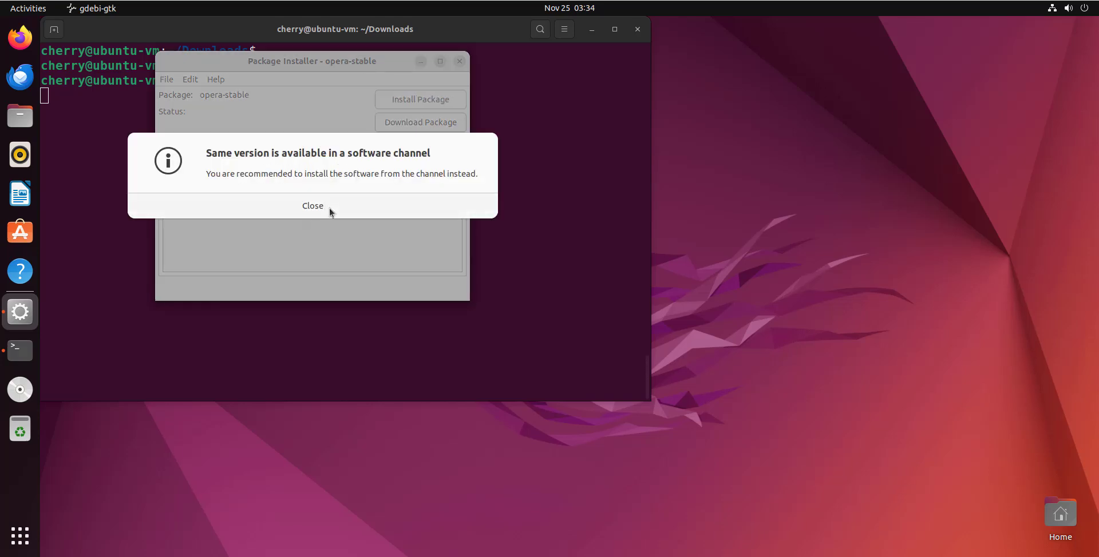
Step: Dismiss the same-version notice and review the opera-stable package description
click(332, 212)
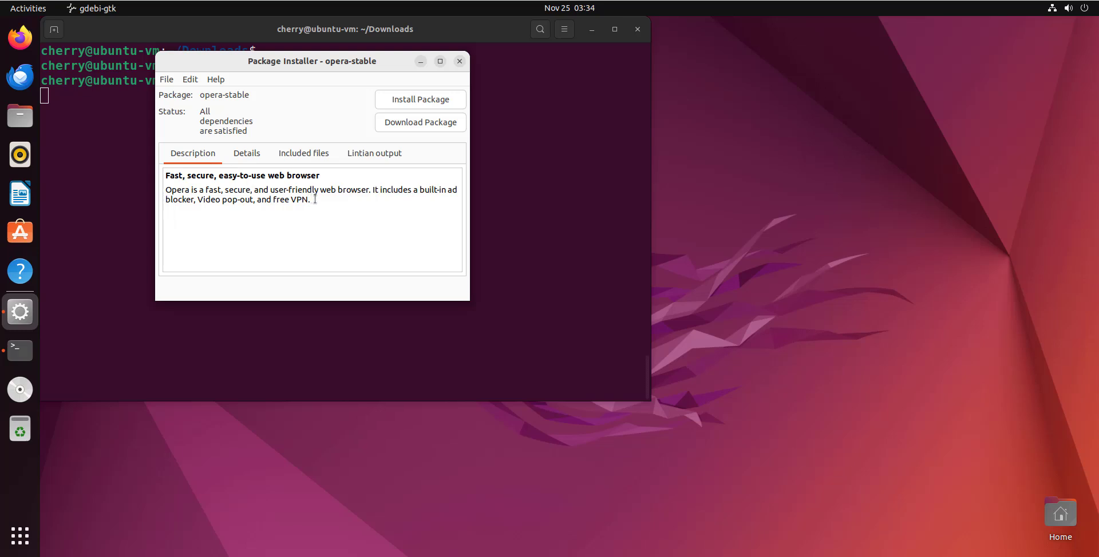
drag(315, 199, 166, 190)
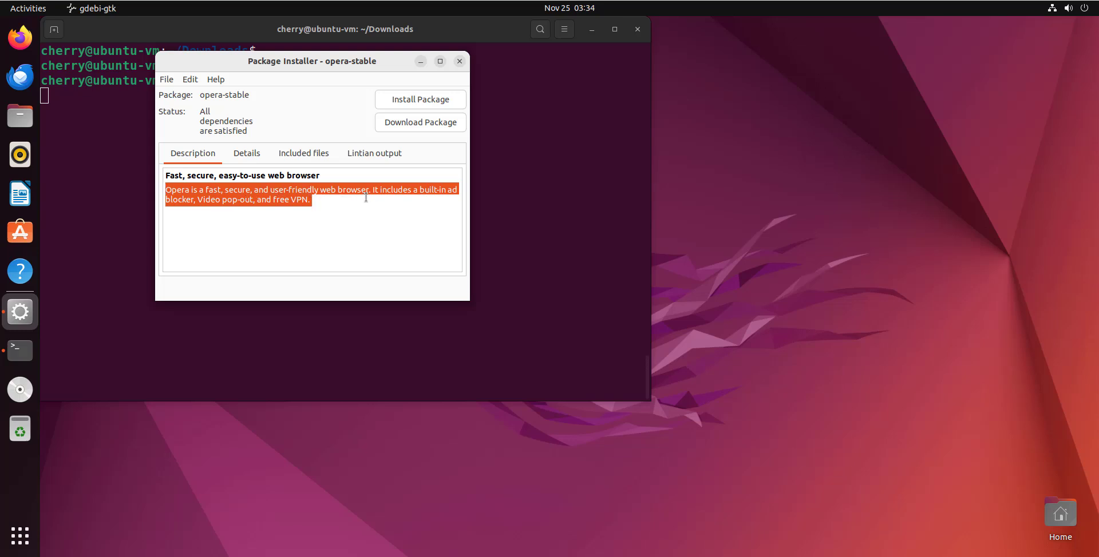
click(322, 205)
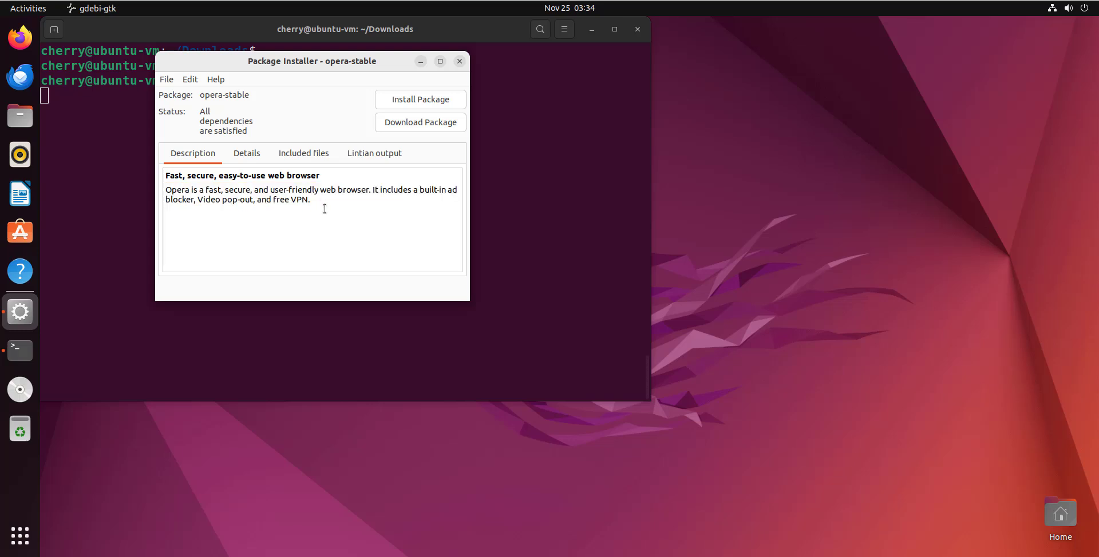
drag(365, 63, 425, 86)
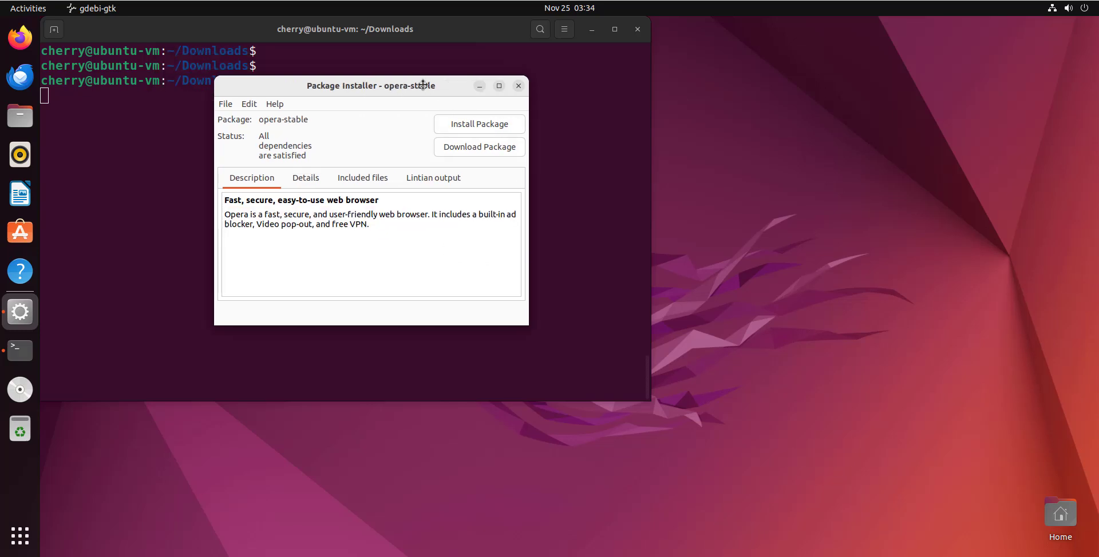
Step: Install the opera-stable package, authenticating with the account password
click(481, 123)
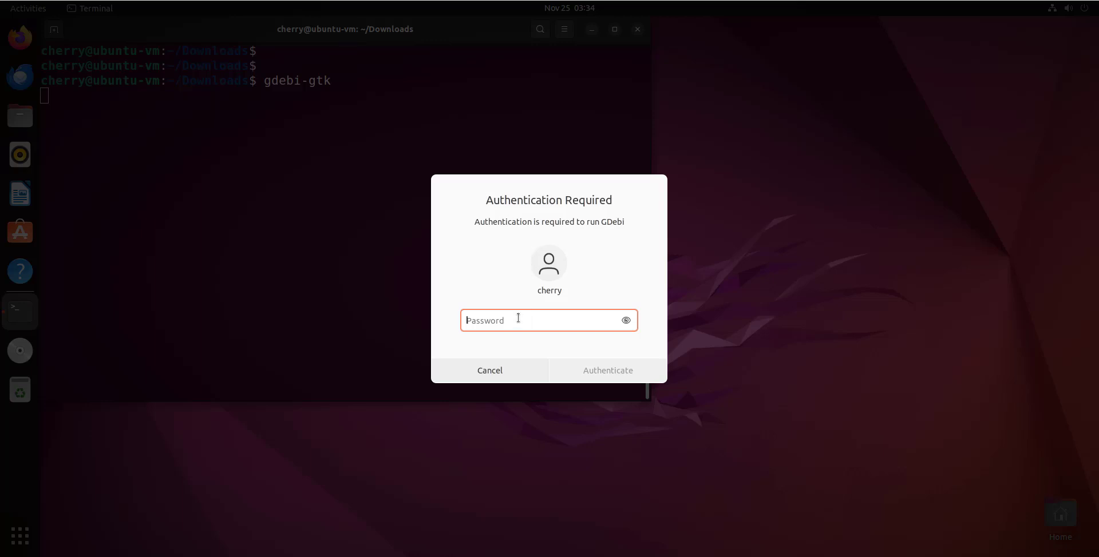
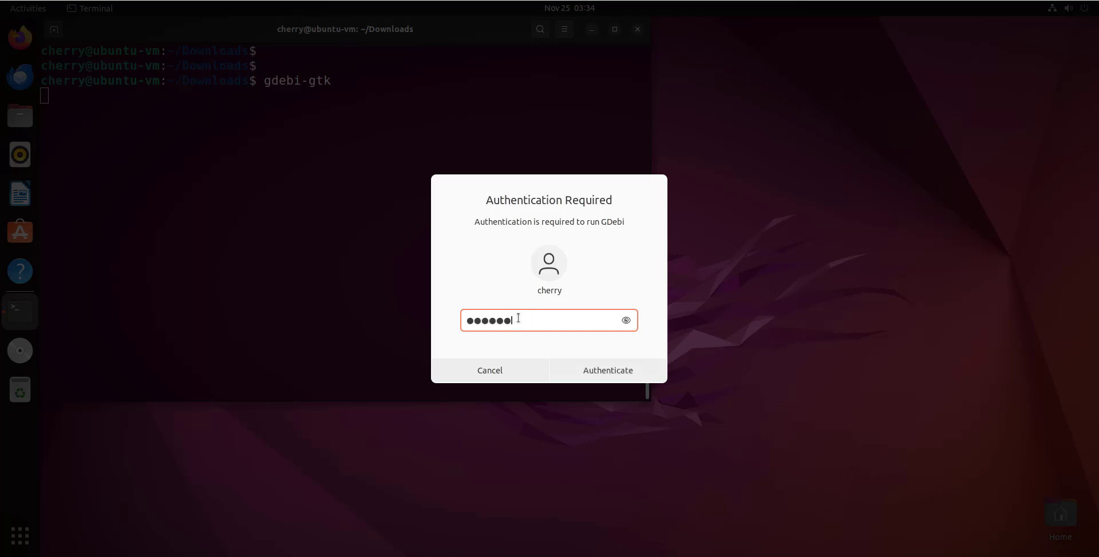
key(Return)
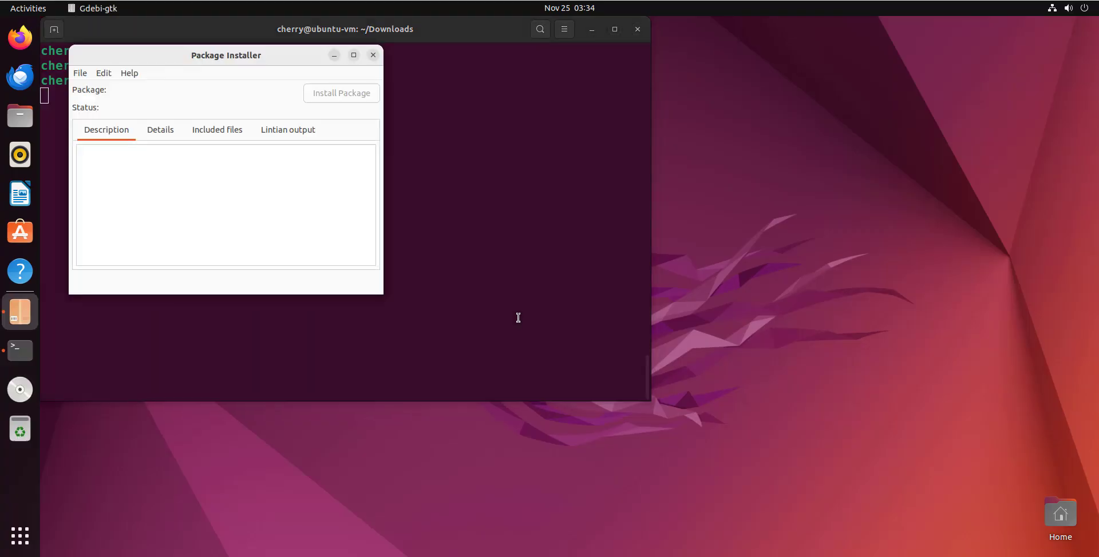
drag(277, 60, 326, 73)
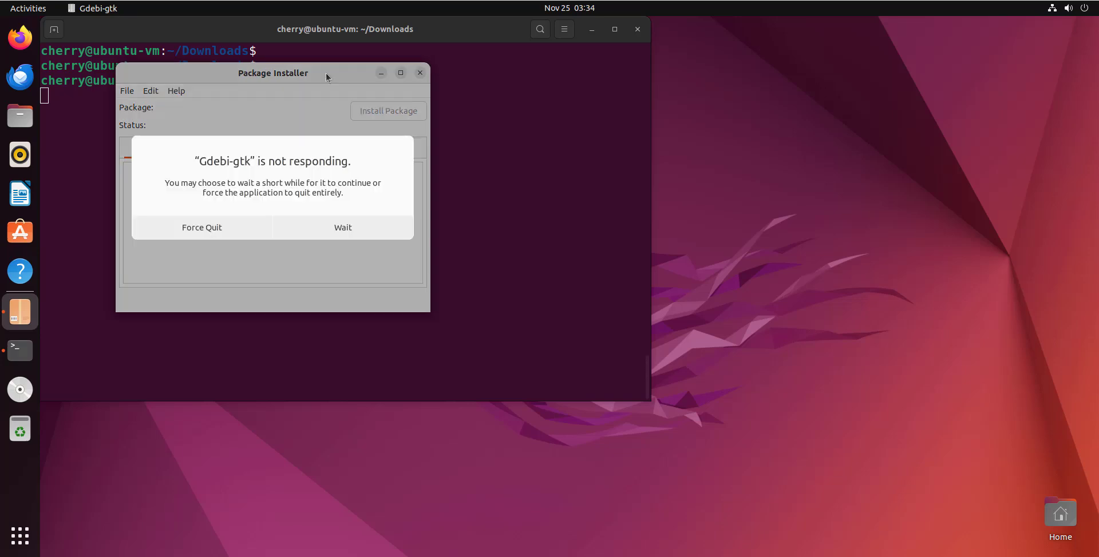
click(383, 232)
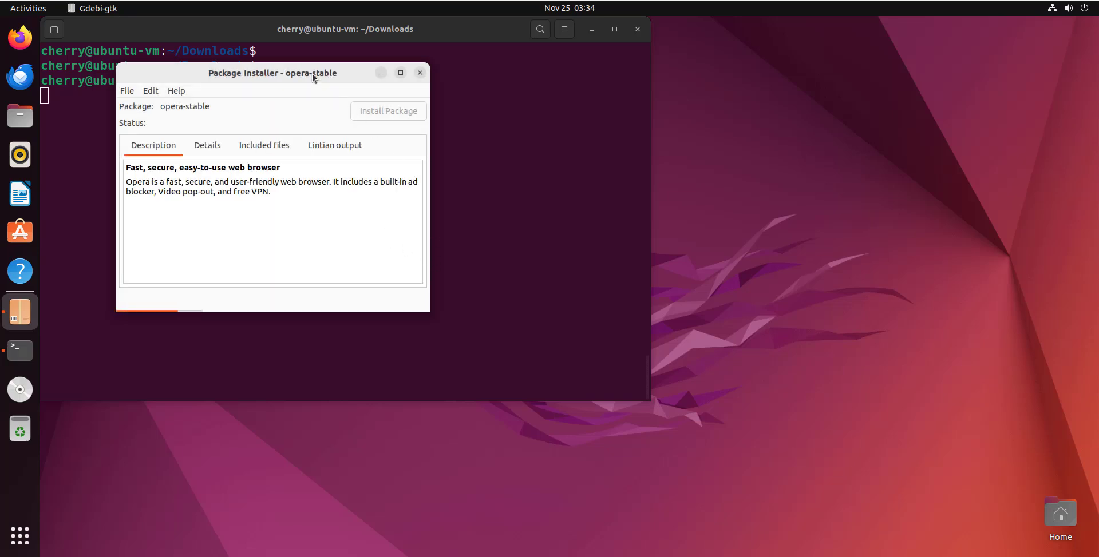
drag(320, 75, 366, 81)
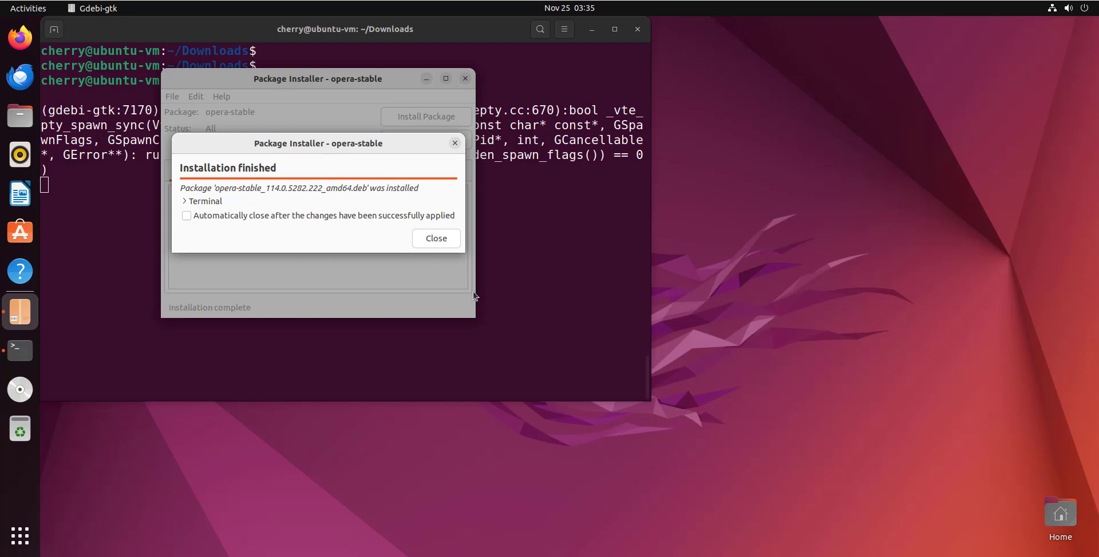
Step: Close the Installation finished dialog, waiting out the not-responding prompt
click(441, 245)
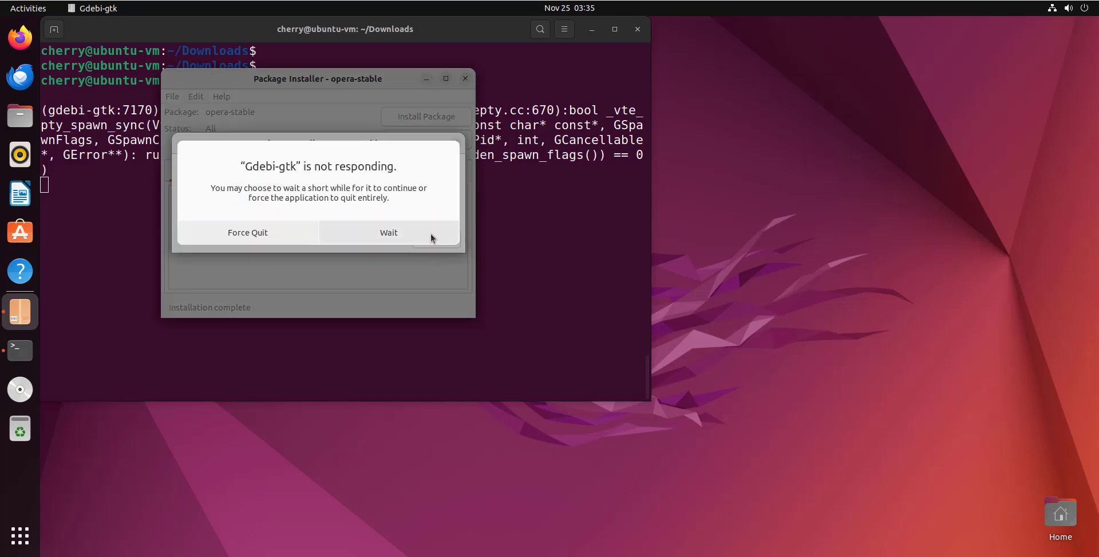
click(431, 234)
click(441, 245)
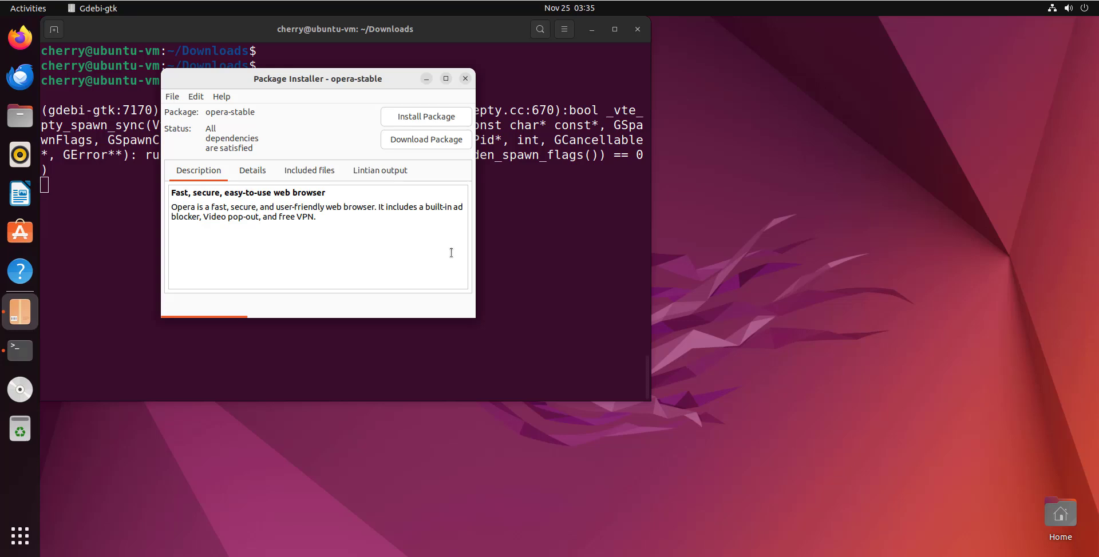
Step: Search Activities for 'opera' to confirm the app is listed, then return to GDebi
drag(348, 85, 390, 84)
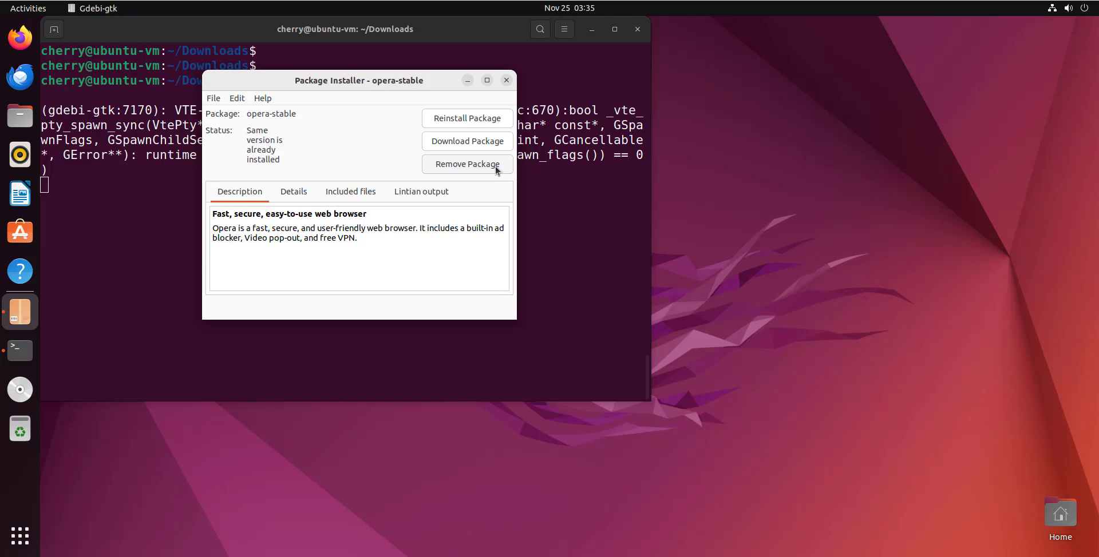
click(28, 8)
click(512, 39)
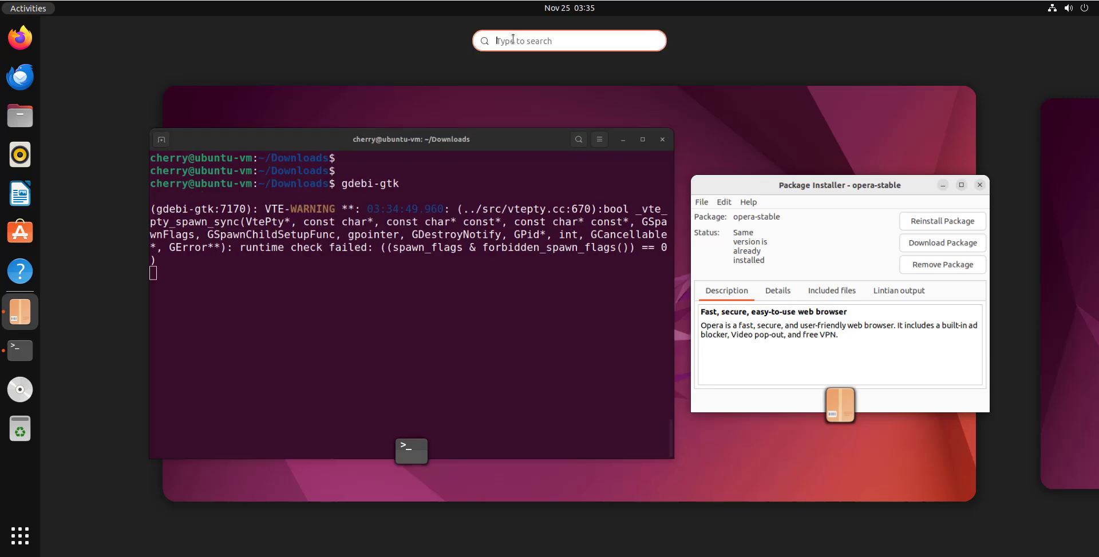
text(opera)
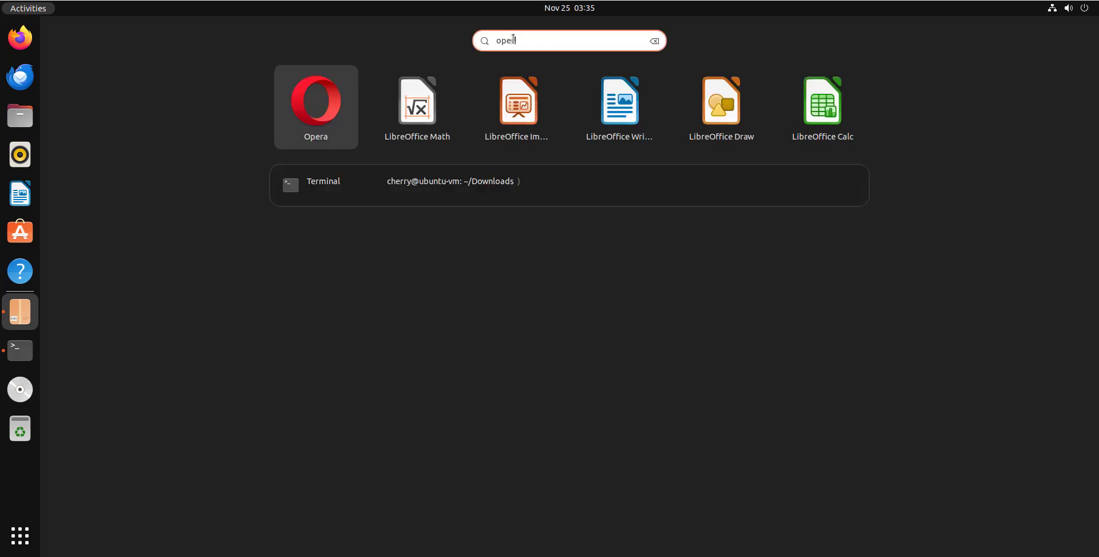
click(655, 41)
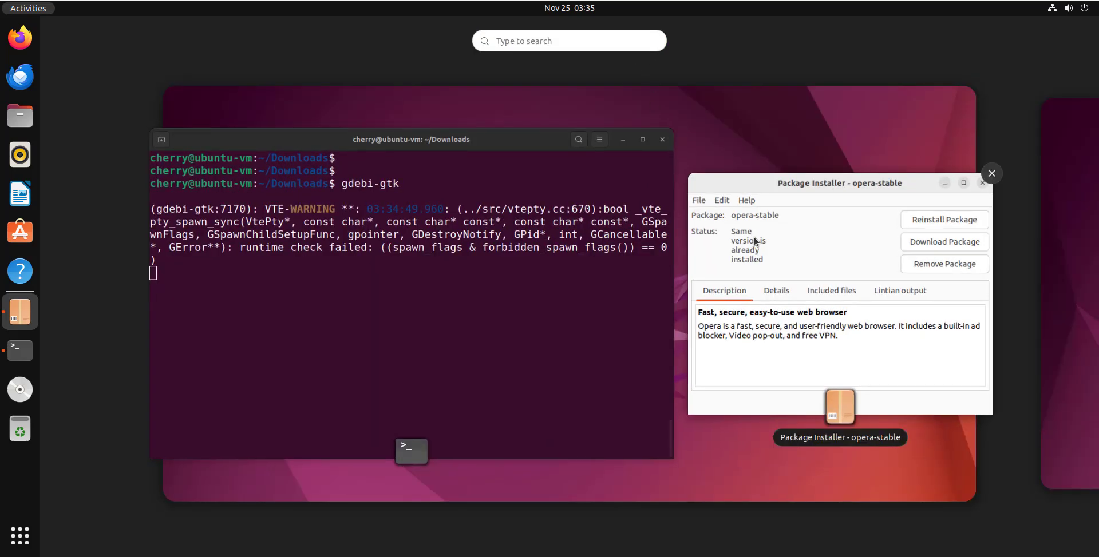
click(772, 233)
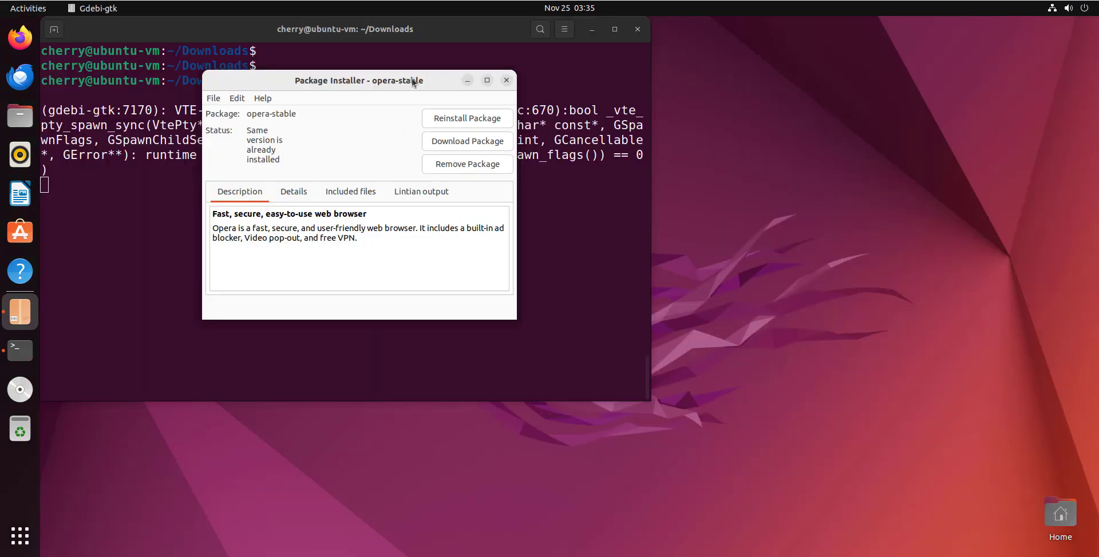
drag(412, 80, 483, 92)
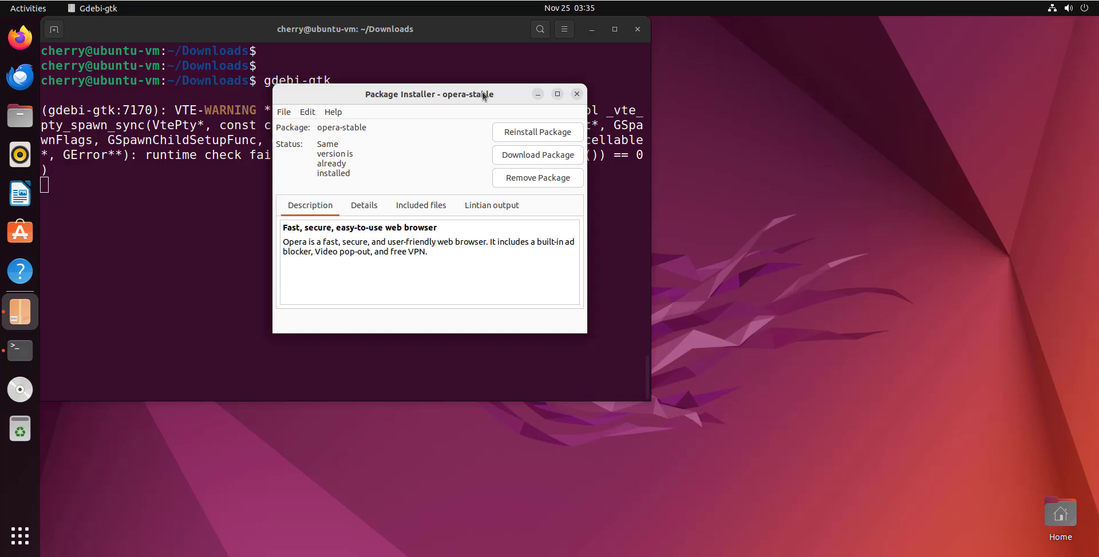
Step: Remove opera-stable in GDebi, dismiss the Removal finished notice, and close the installer
click(548, 182)
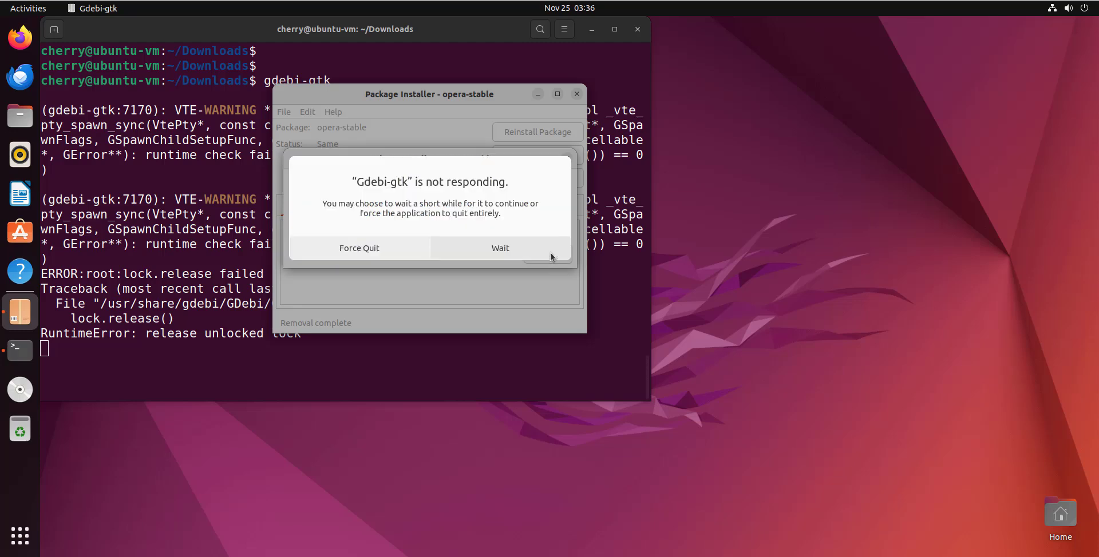
click(554, 257)
click(548, 254)
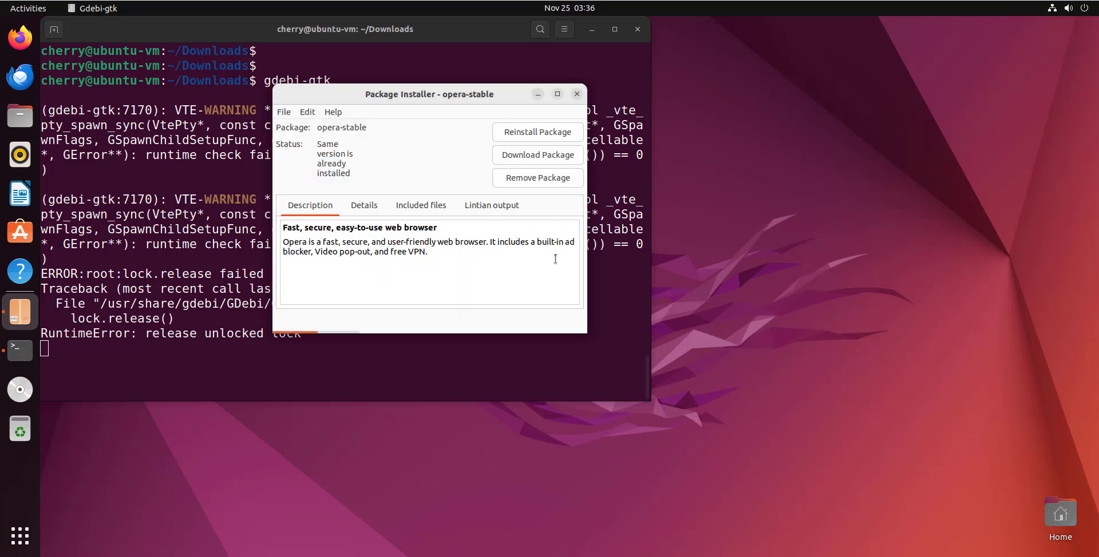
click(577, 93)
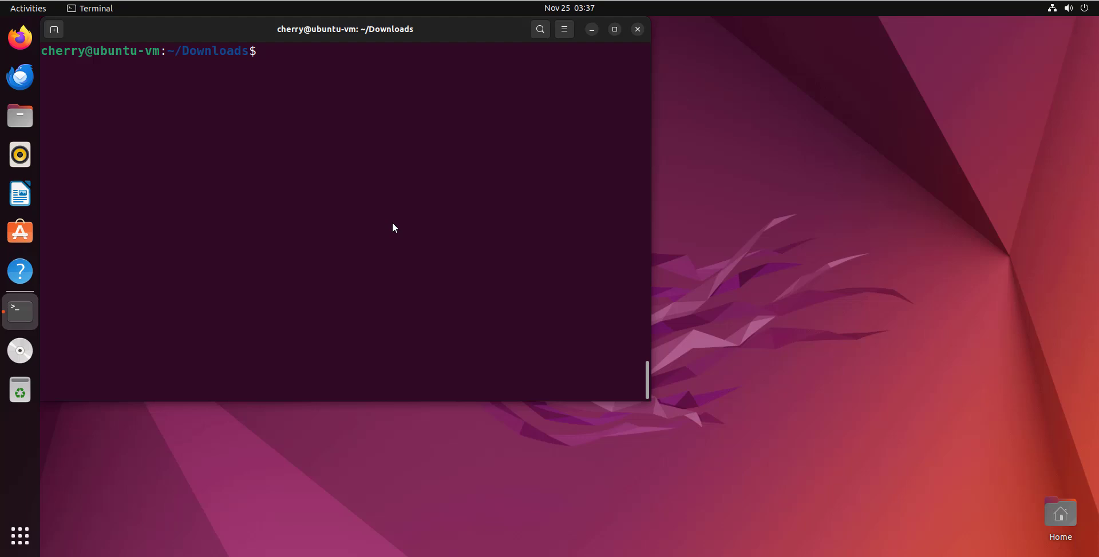
Step: Install opera-stable_114.0.5282.222_amd64.deb with 'sudo gdebi', confirm with y, then clear the screen
key(Return)
key(Return)
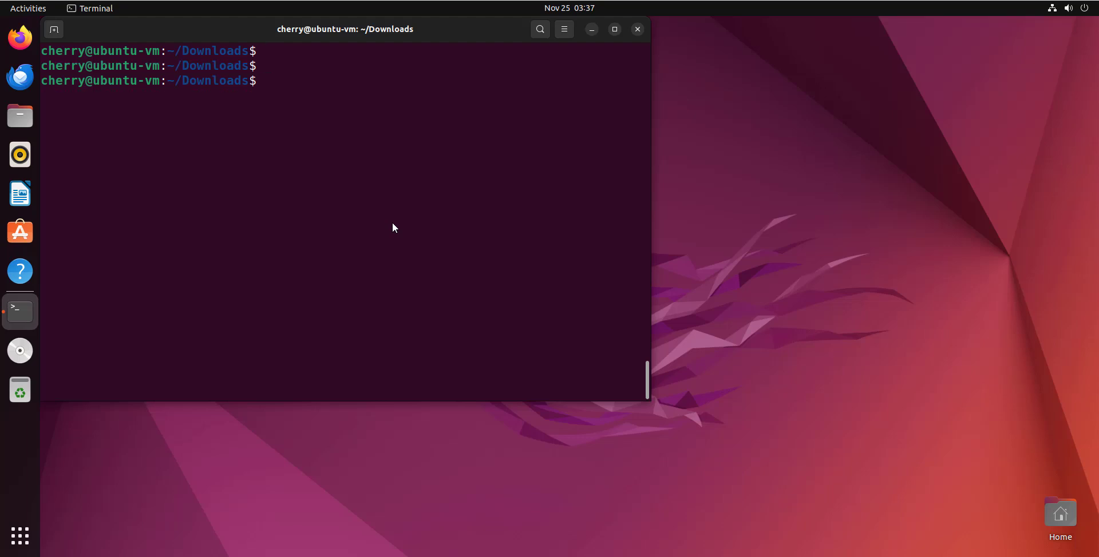
text(sudo gdebi )
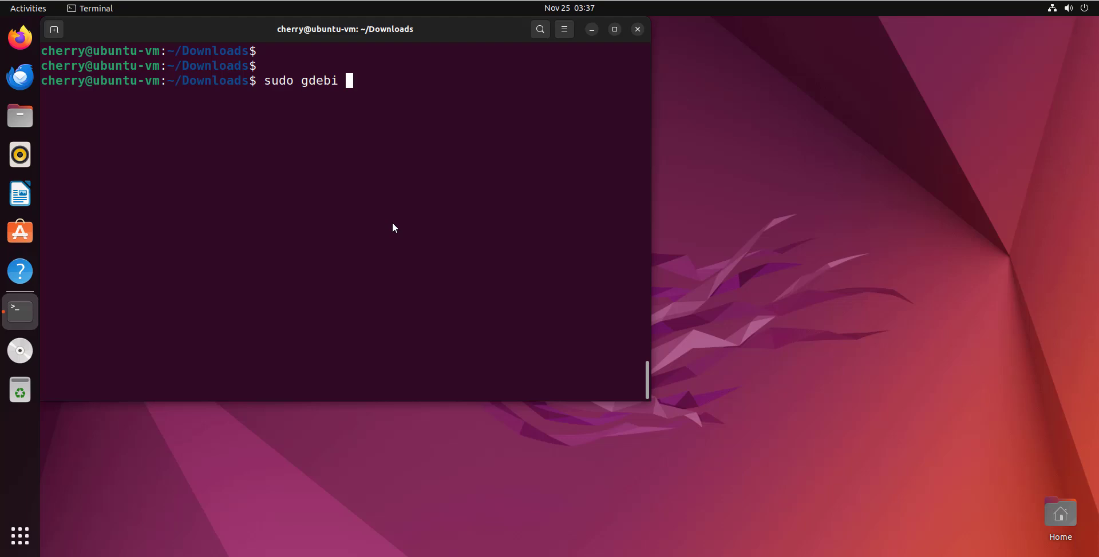
text(ope)
key(Tab)
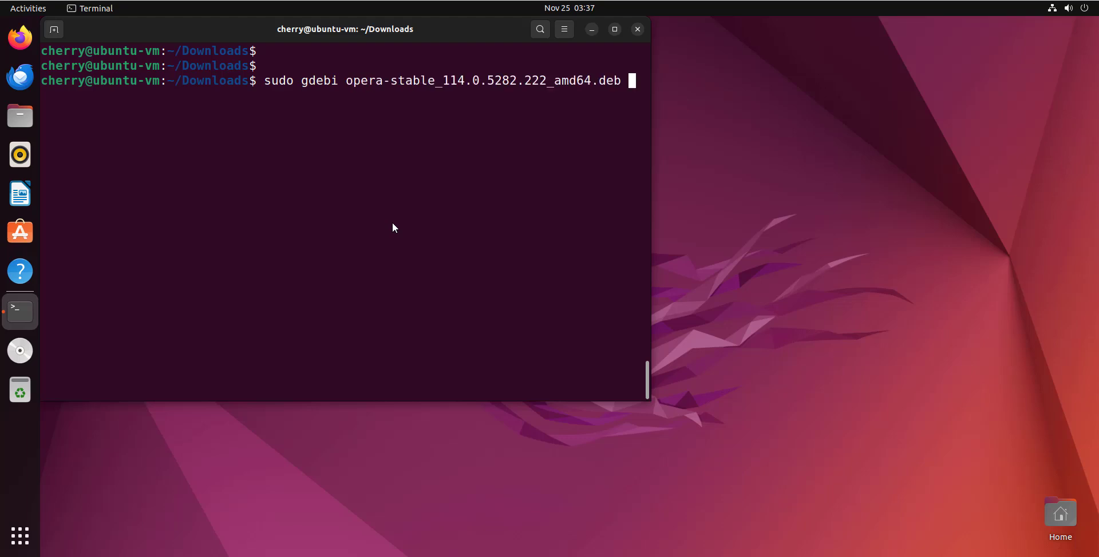
key(Return)
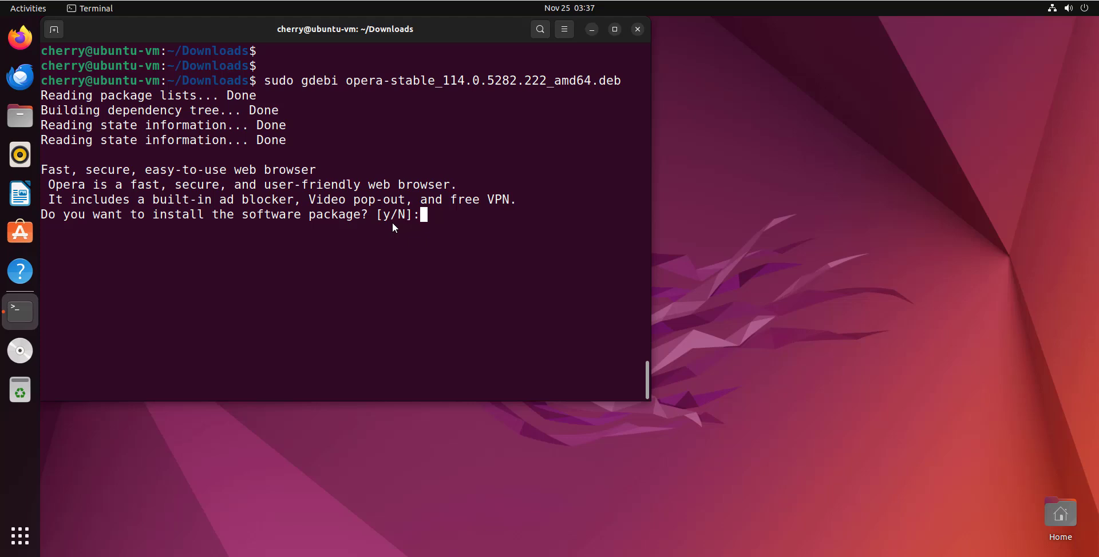
text(y)
key(Return)
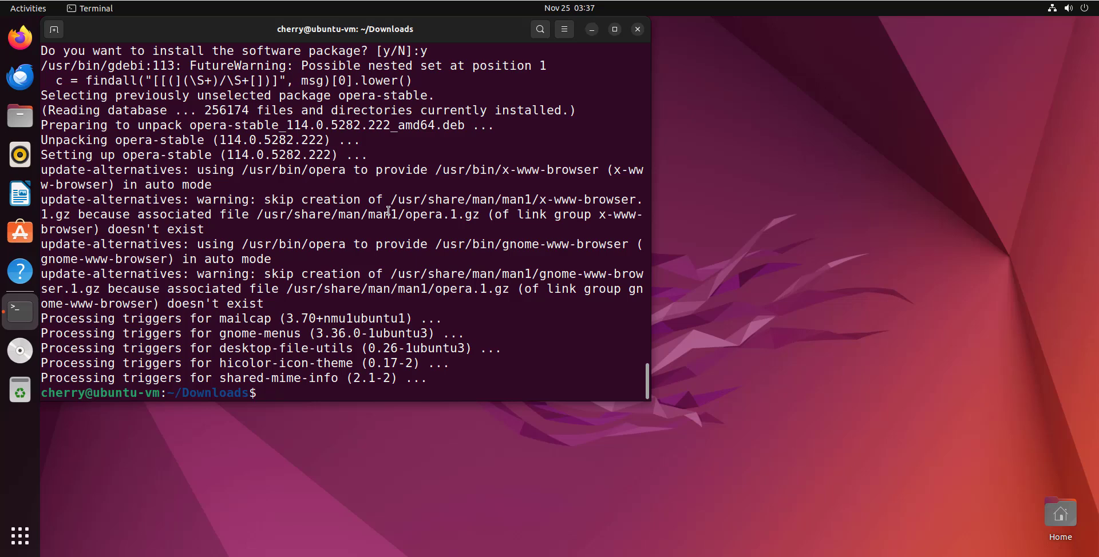
key(ctrl+l)
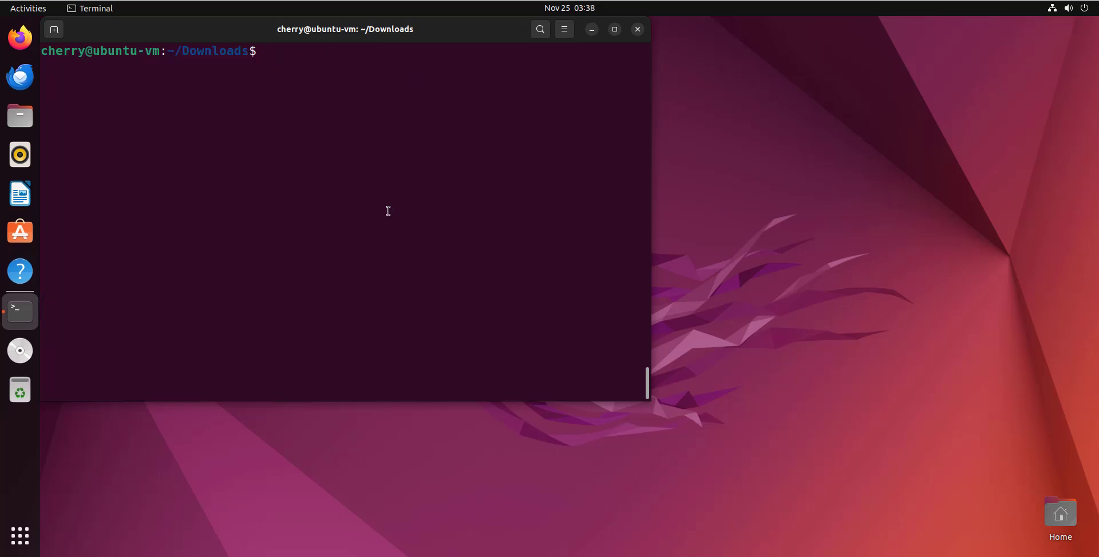
click(28, 8)
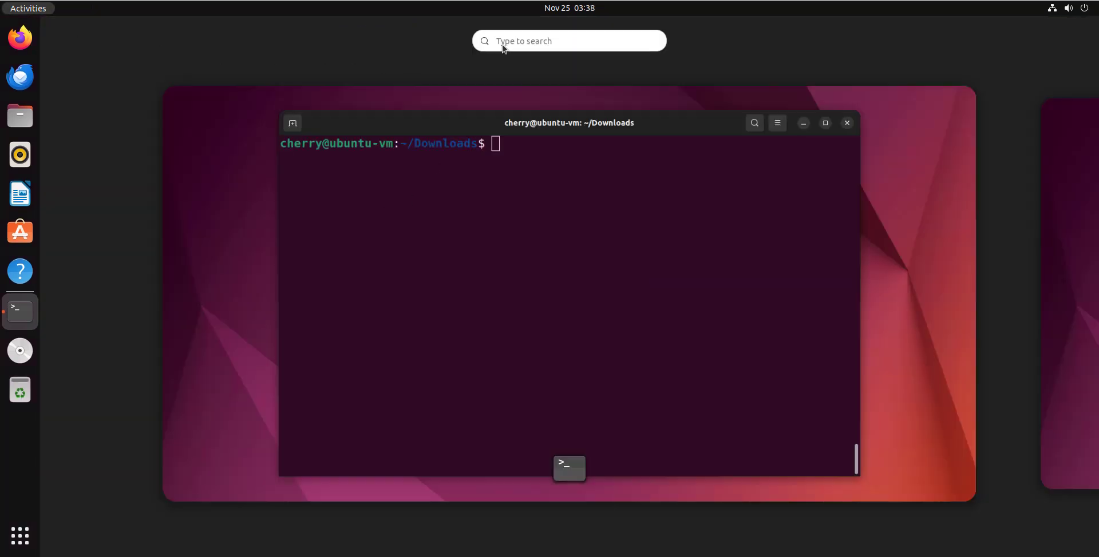
click(554, 42)
text(opera)
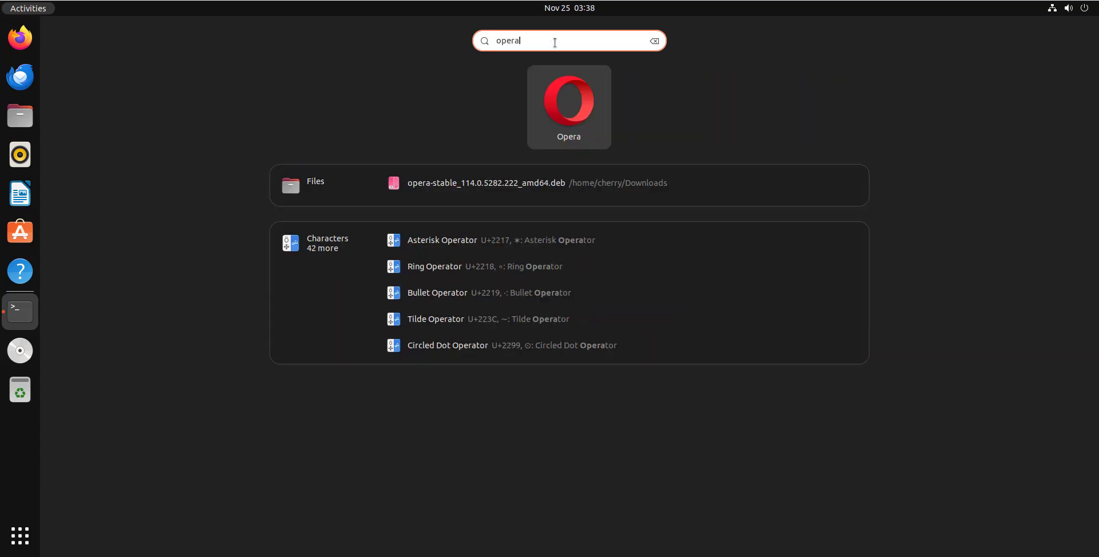
click(654, 41)
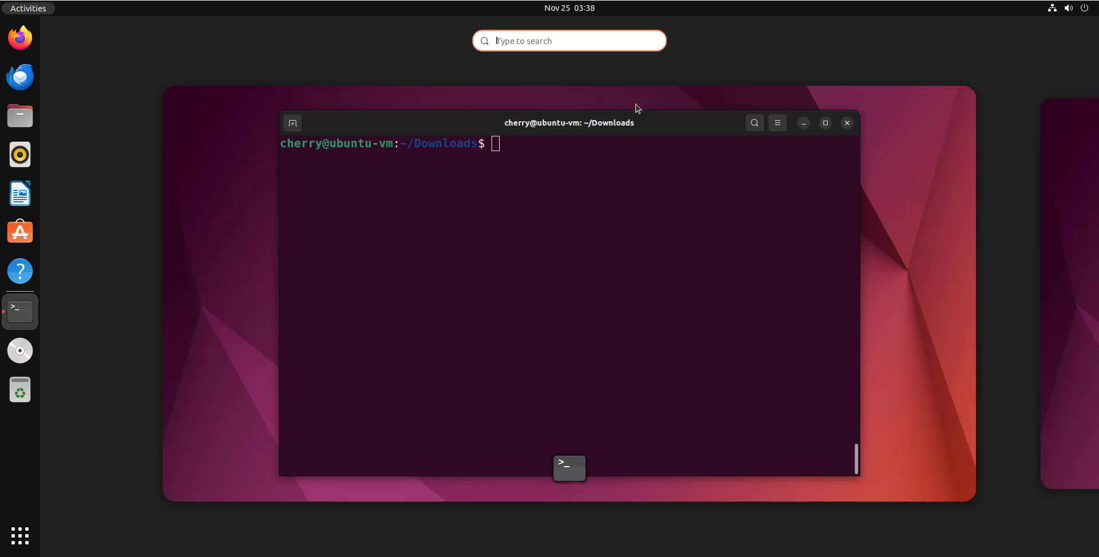
click(553, 216)
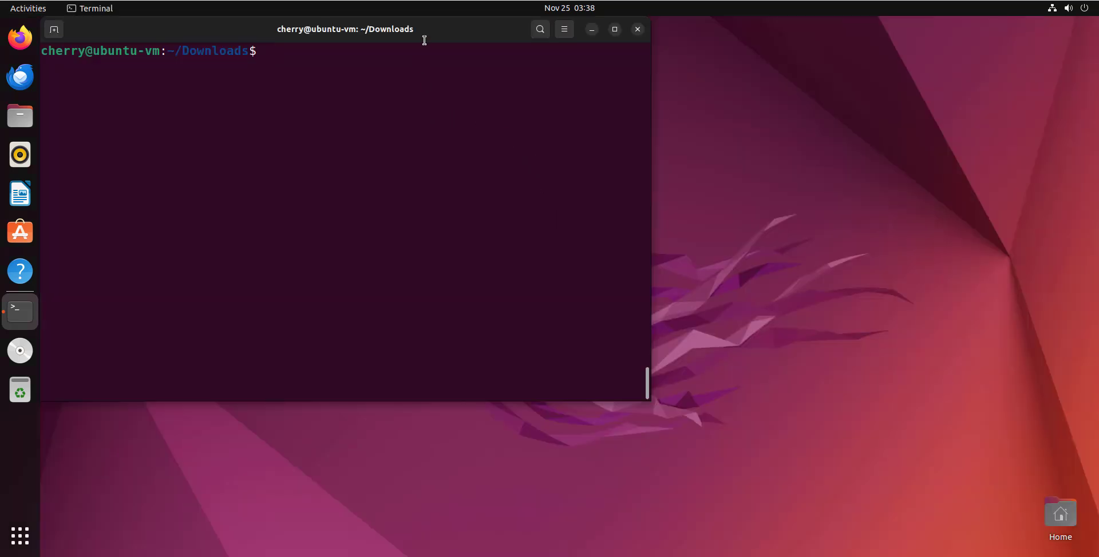